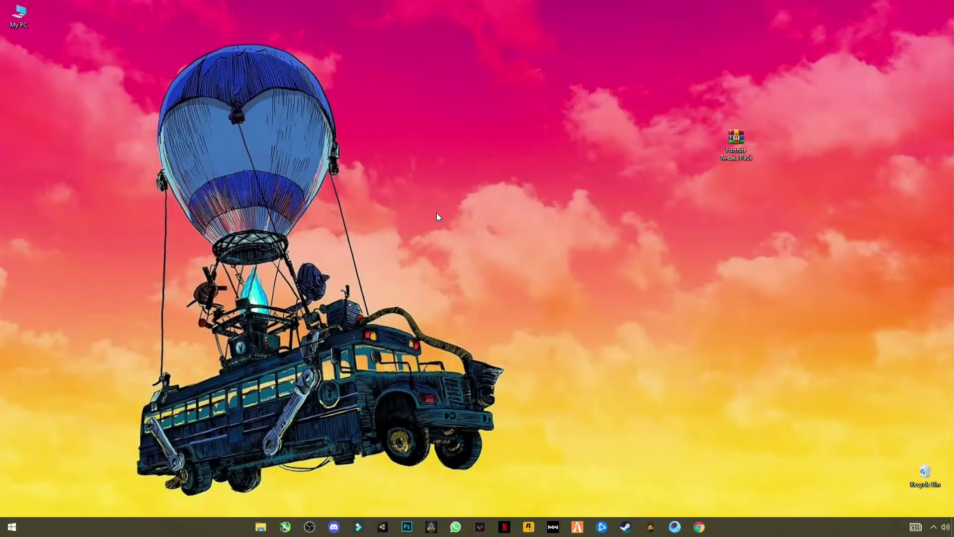
- Launch Task Manager from the taskbar's context menu
right_click(794, 534)
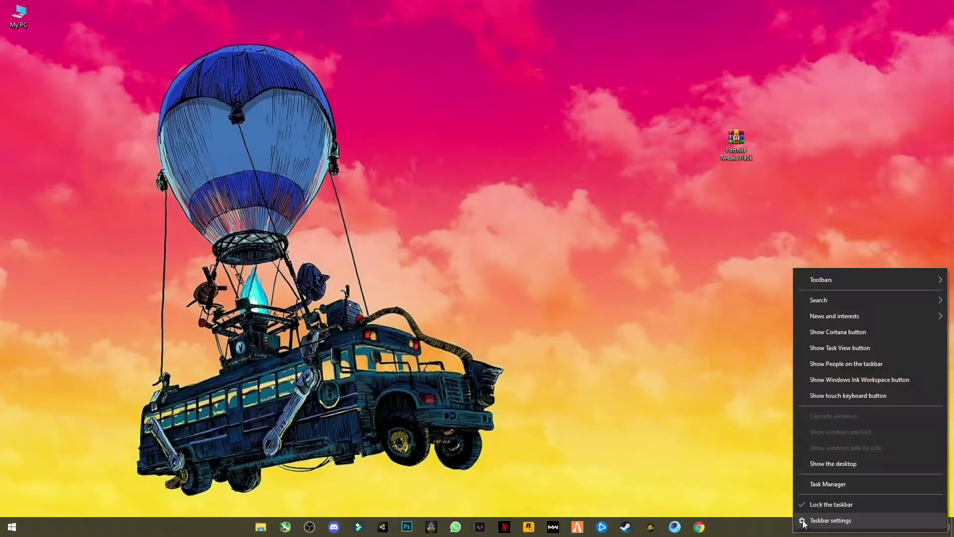
click(818, 477)
- On the Startup tab, turn off µTorrent, Adobe Updater Startup Utility, Battle.net and Cortana at startup
click(357, 113)
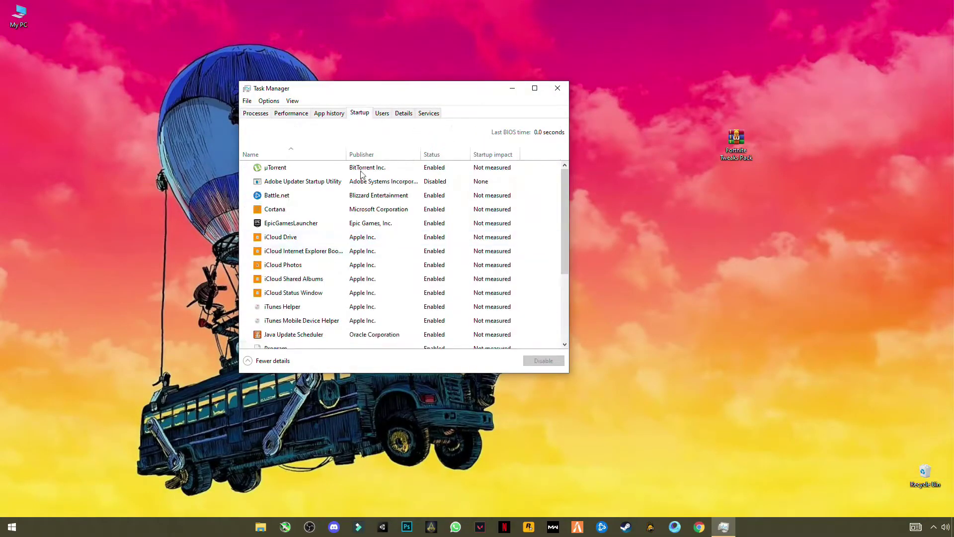
click(408, 168)
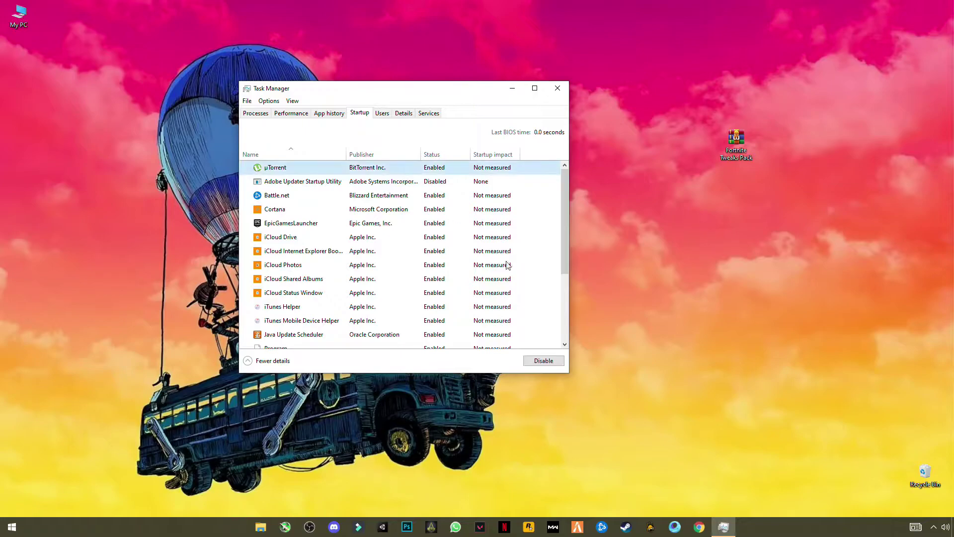
click(542, 361)
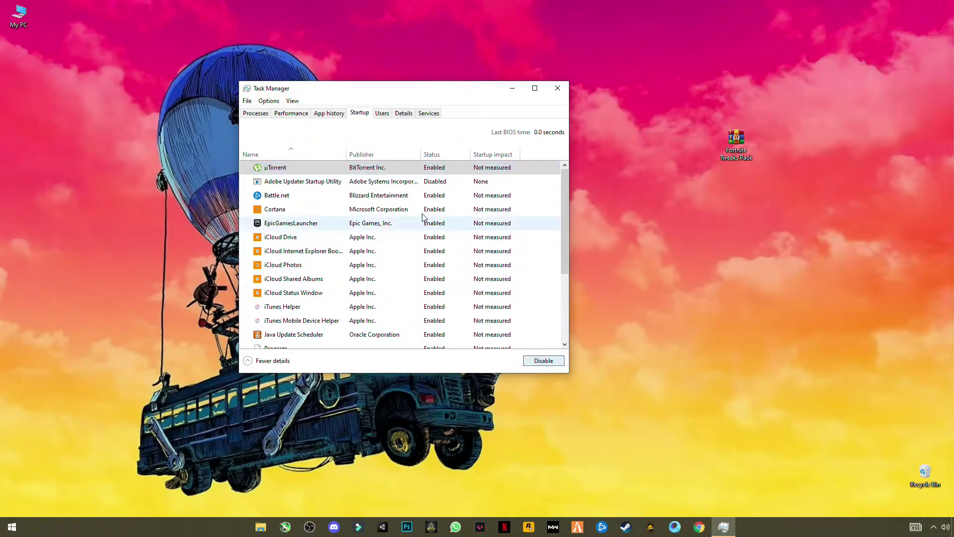
click(408, 181)
click(548, 361)
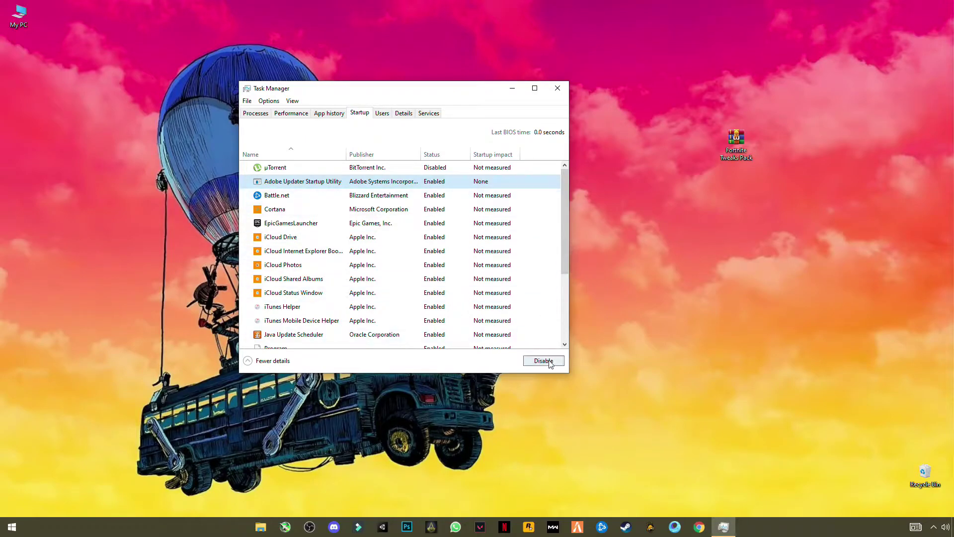
click(547, 361)
click(427, 199)
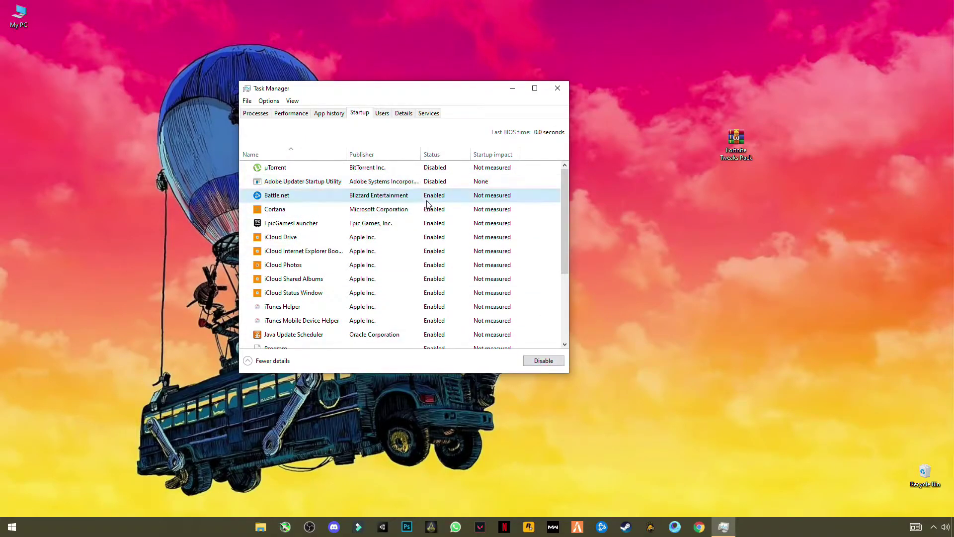
click(403, 212)
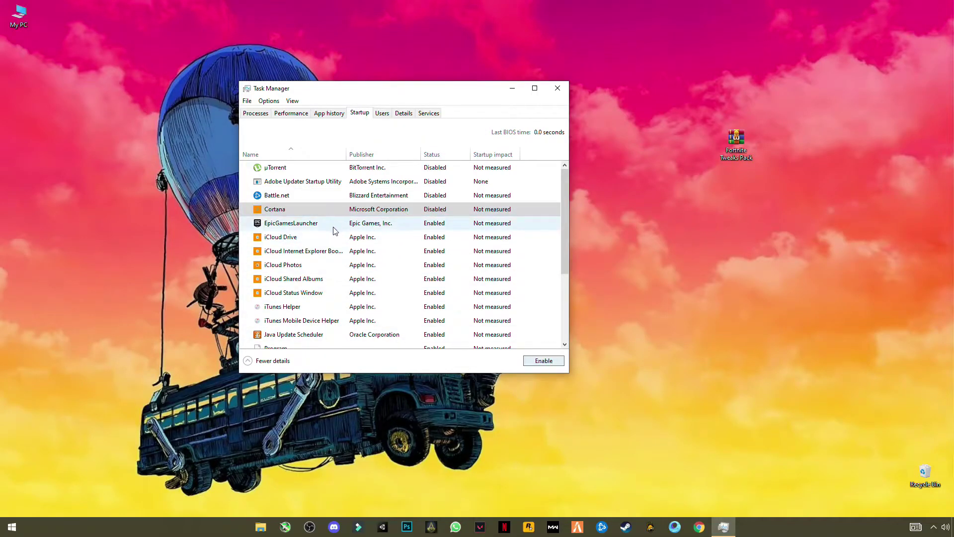
- Disable all five iCloud startup entries, from iCloud Drive to iCloud Status Window
click(437, 244)
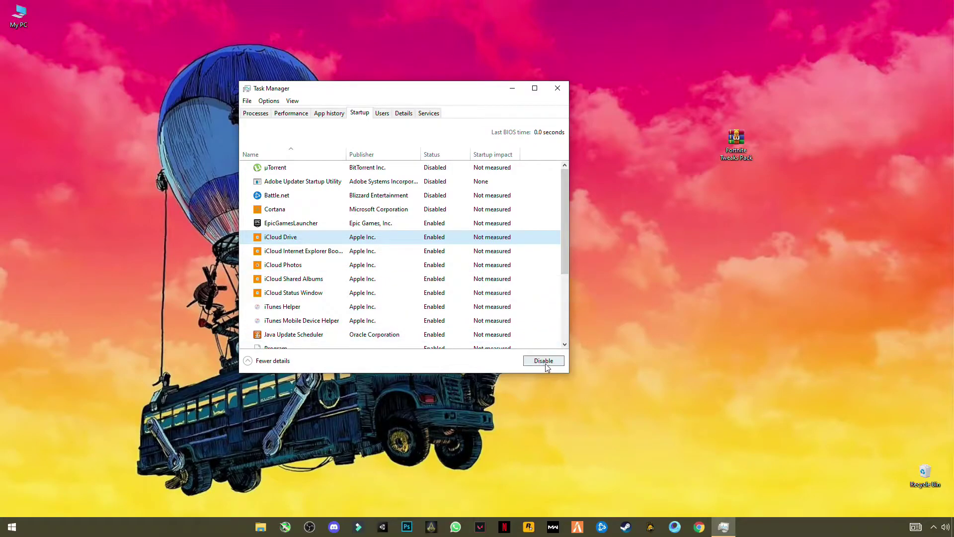
click(544, 361)
click(413, 253)
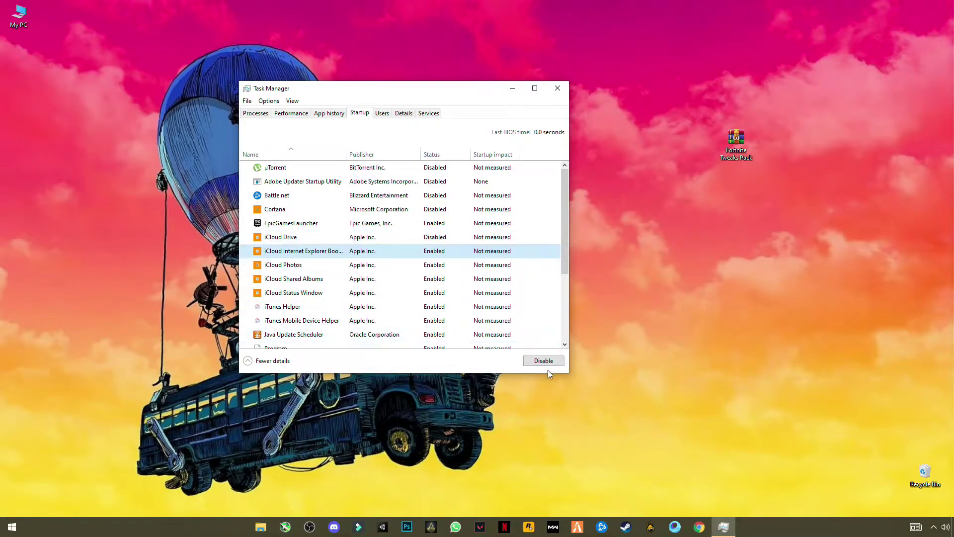
click(418, 266)
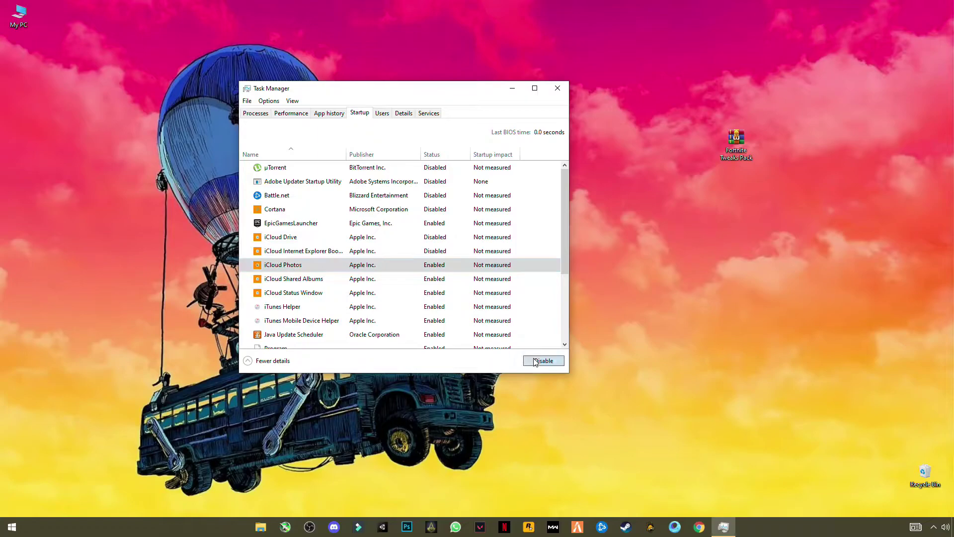
click(544, 361)
click(430, 279)
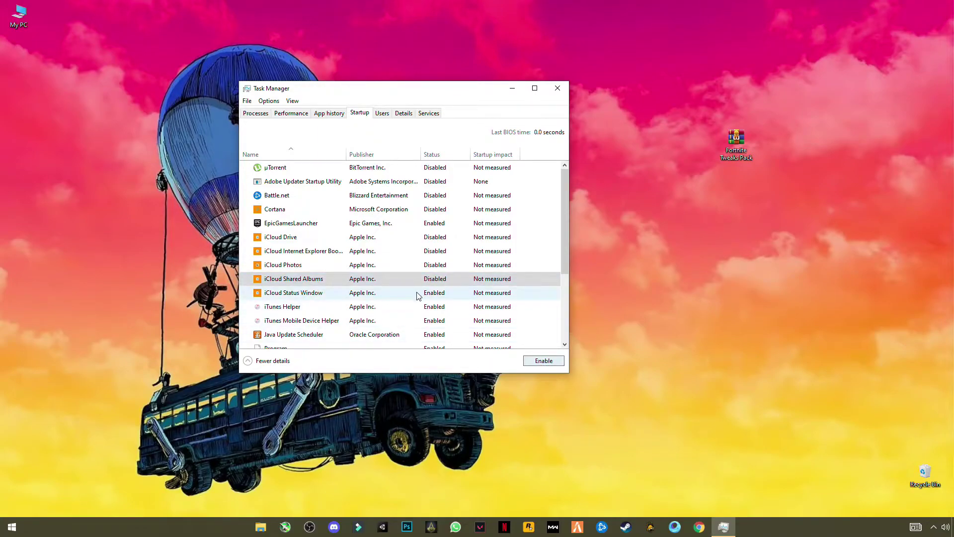
click(418, 294)
click(544, 361)
drag(565, 257, 565, 300)
- Disable iTunes Helper, iTunes Mobile Device Helper and Java Update Scheduler at startup
click(423, 230)
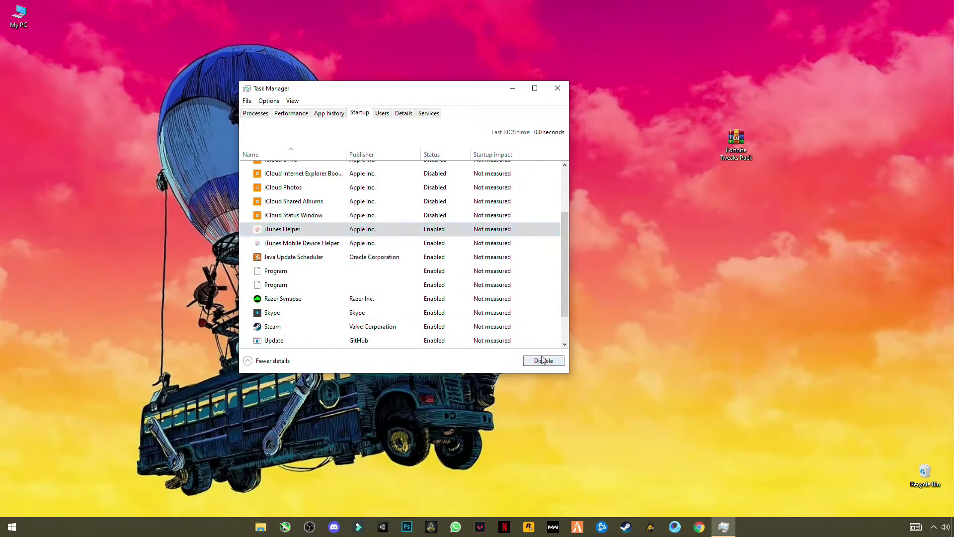
click(542, 360)
click(413, 244)
click(543, 360)
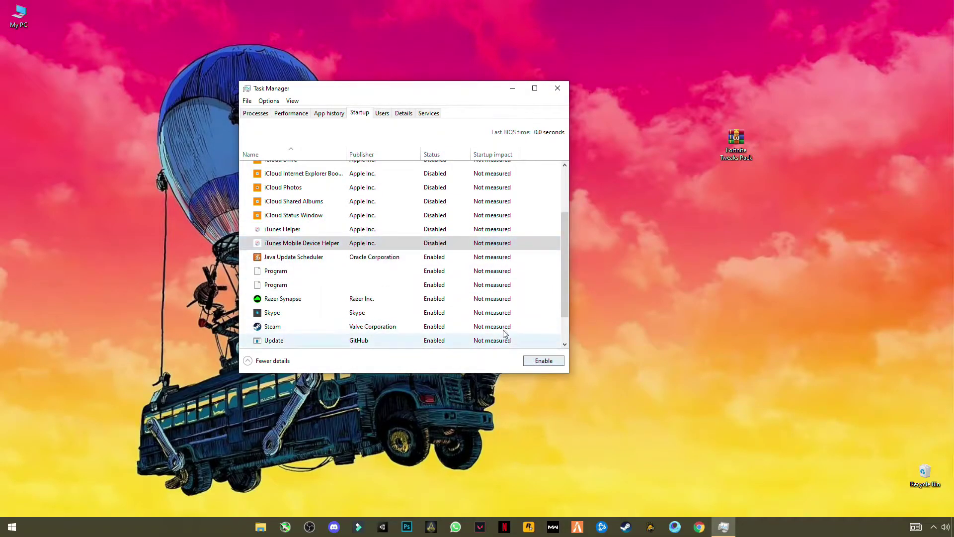
click(432, 257)
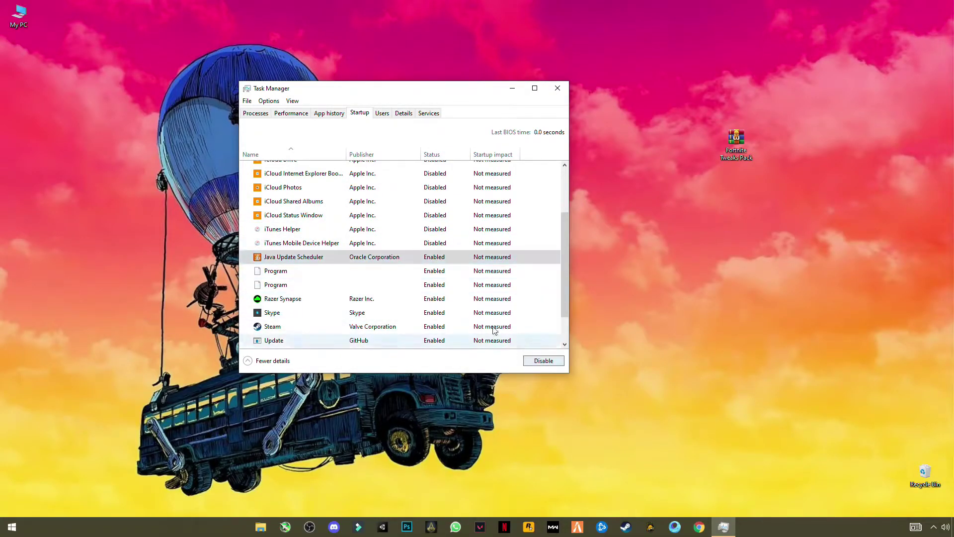
click(543, 360)
- Go through both Program entries, Razer Synapse and Skype, and disable Steam at startup
click(426, 271)
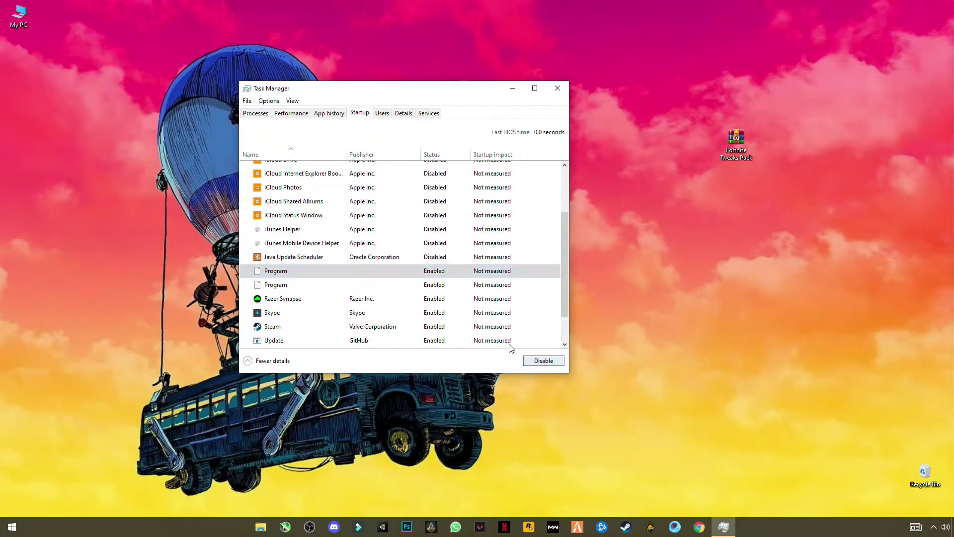
click(420, 289)
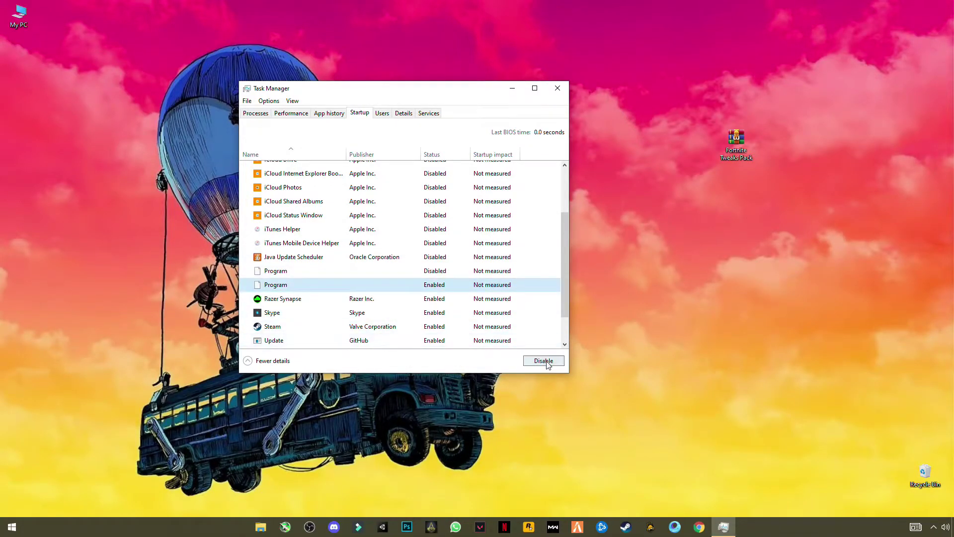
click(431, 301)
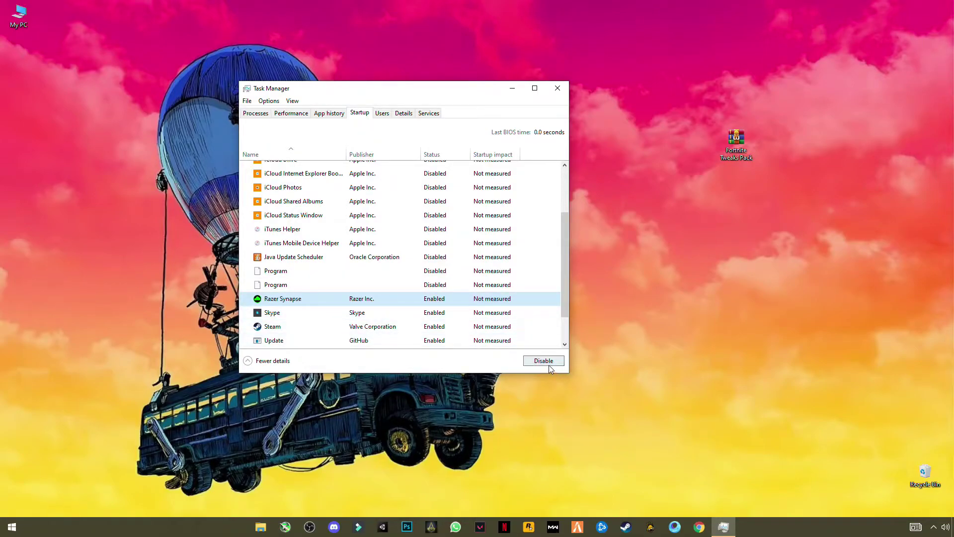
click(440, 315)
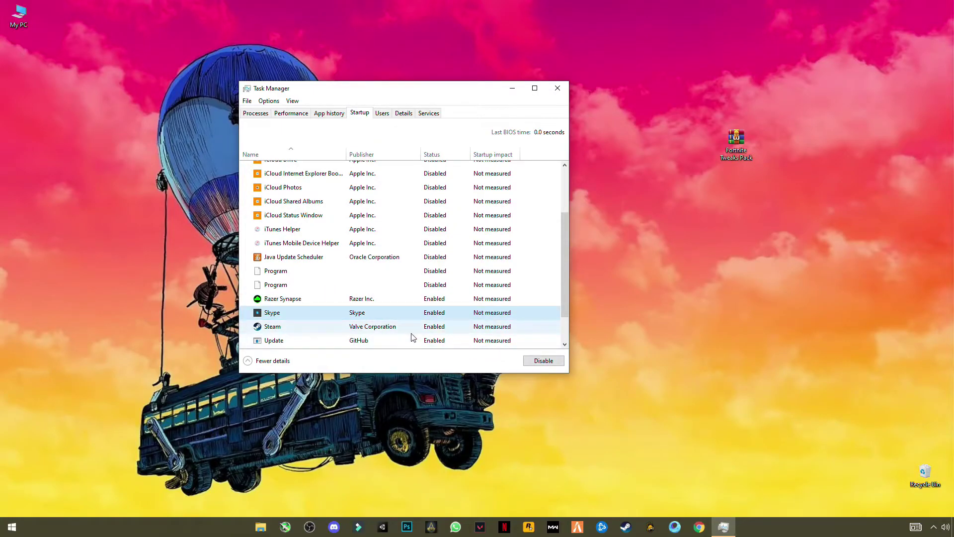
click(413, 327)
click(542, 361)
- Disable Update, Windows Security notification and Wondershare Studio at startup, then close Task Manager
scroll(567, 318, down, 2)
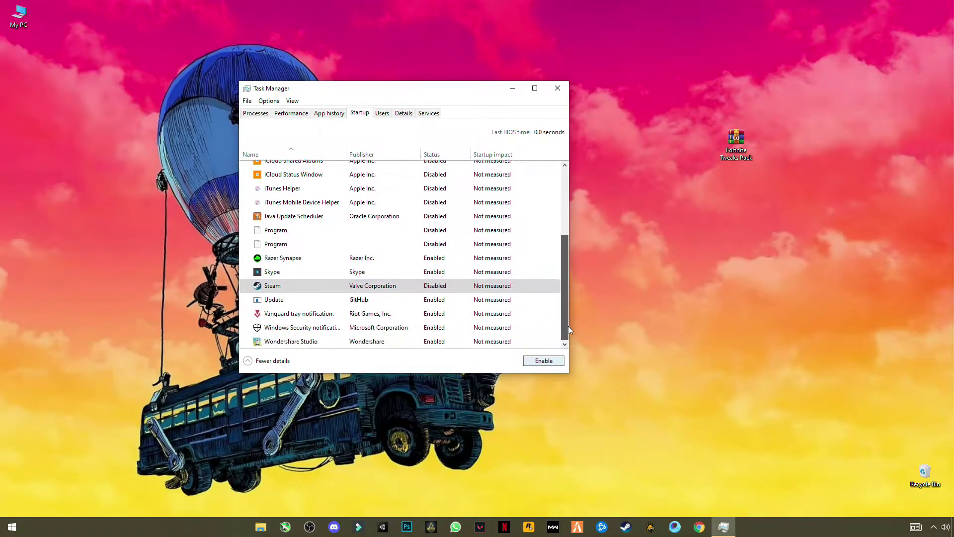
click(434, 300)
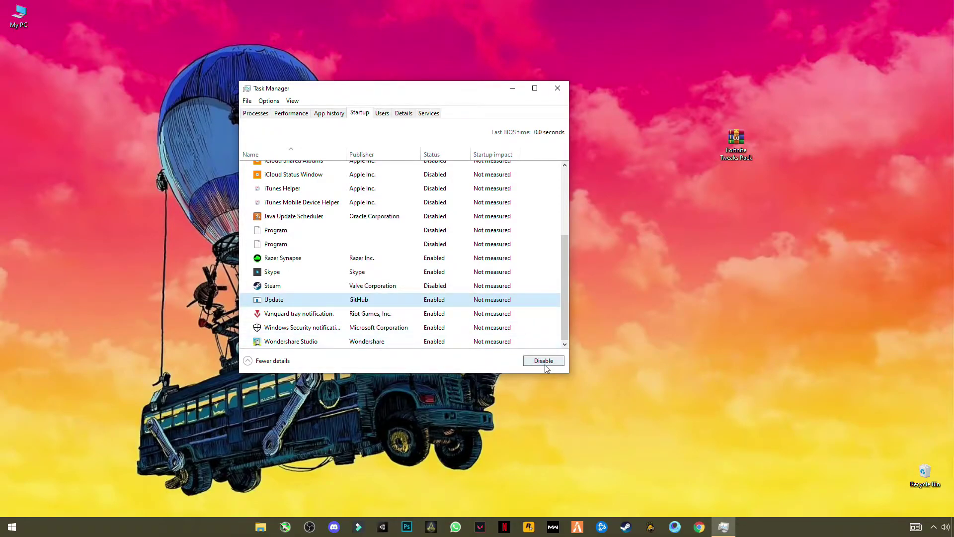
click(544, 361)
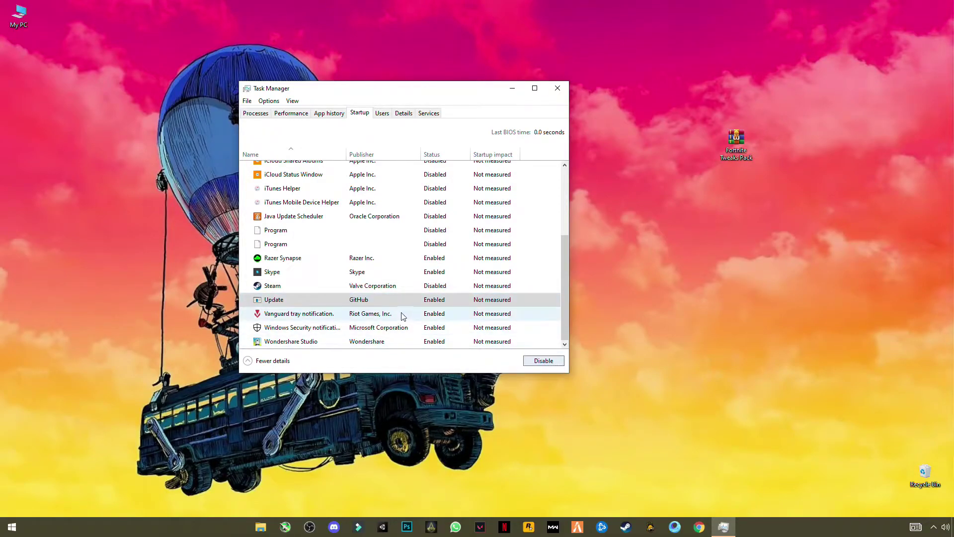
click(441, 330)
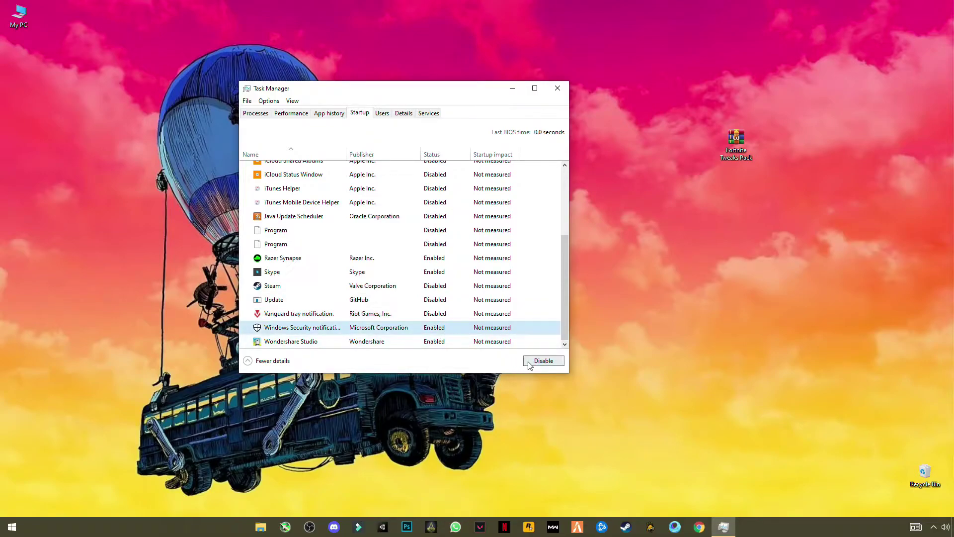
click(539, 360)
click(451, 343)
click(527, 359)
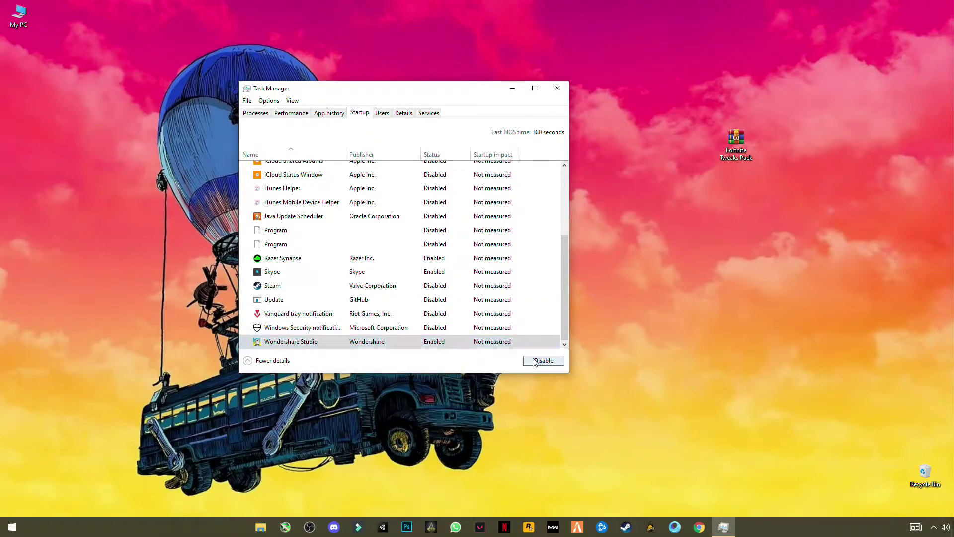
click(558, 88)
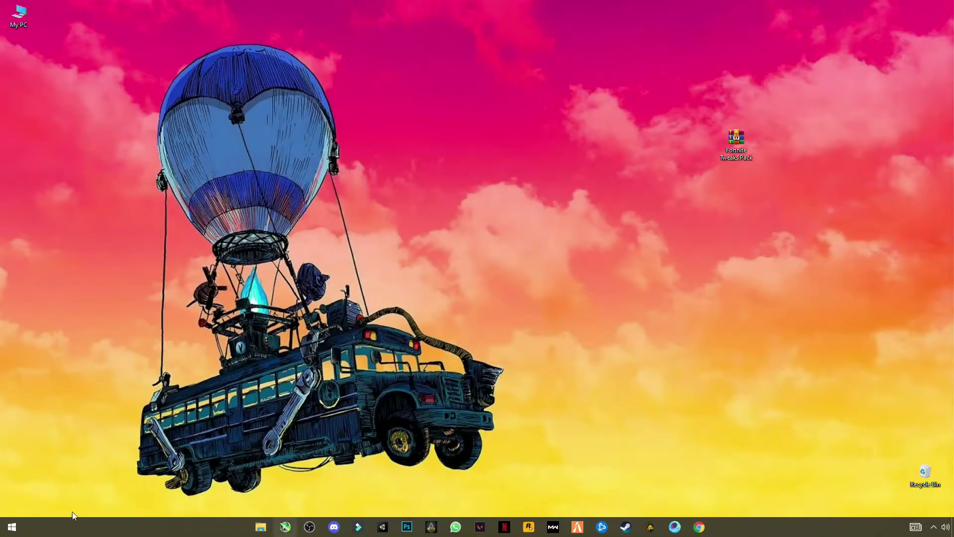
- Launch the Run app by searching 'run' in the Start menu
click(12, 526)
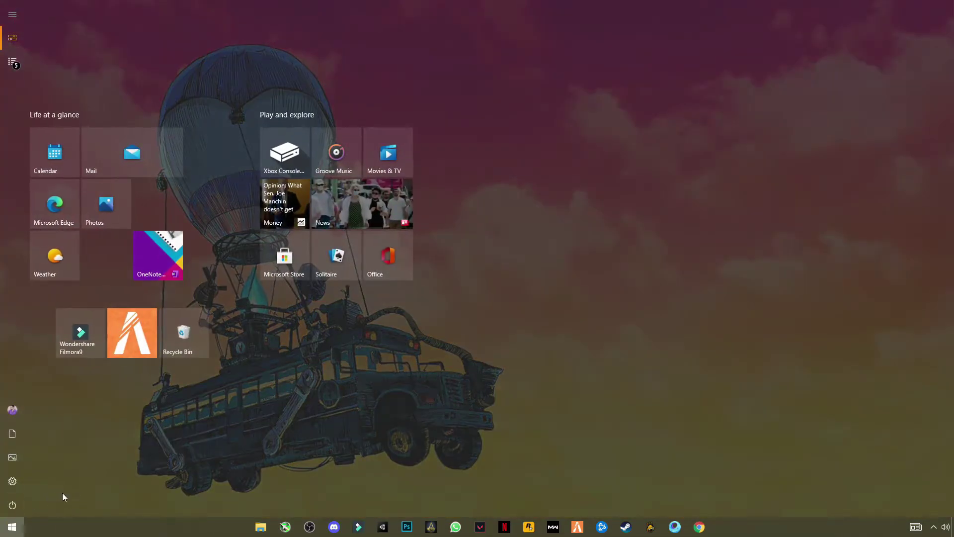
text(ru)
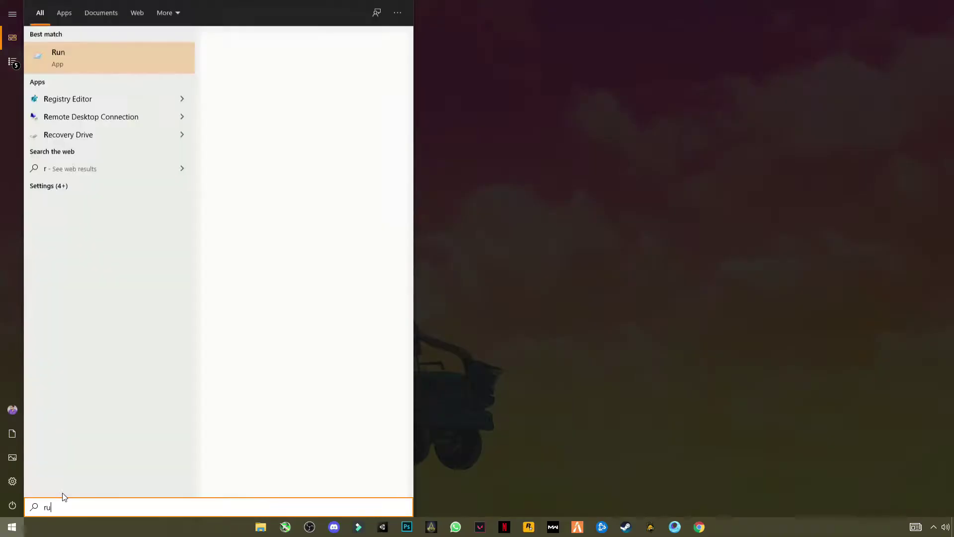
text(n)
key(Return)
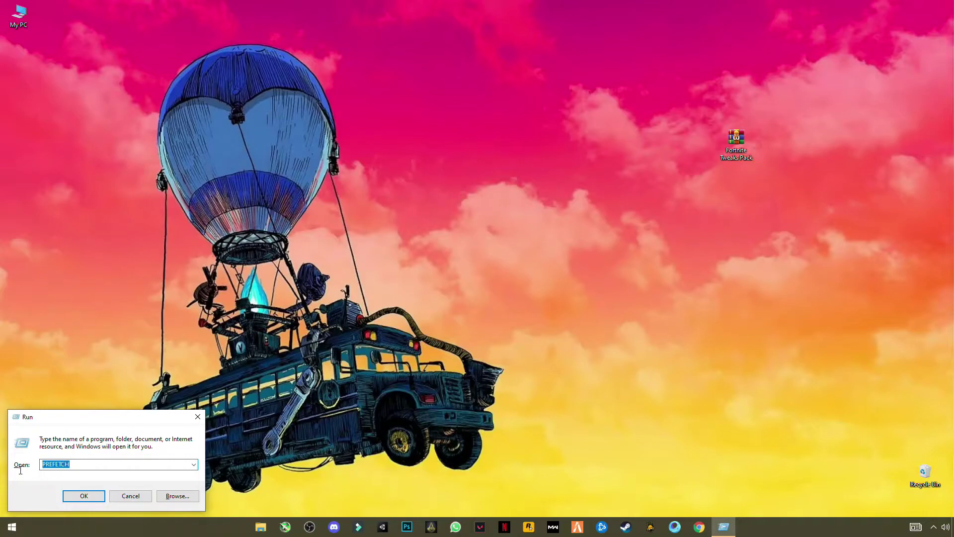
- Open the Prefetch folder, granting permission, and select all 248 of its files
click(96, 496)
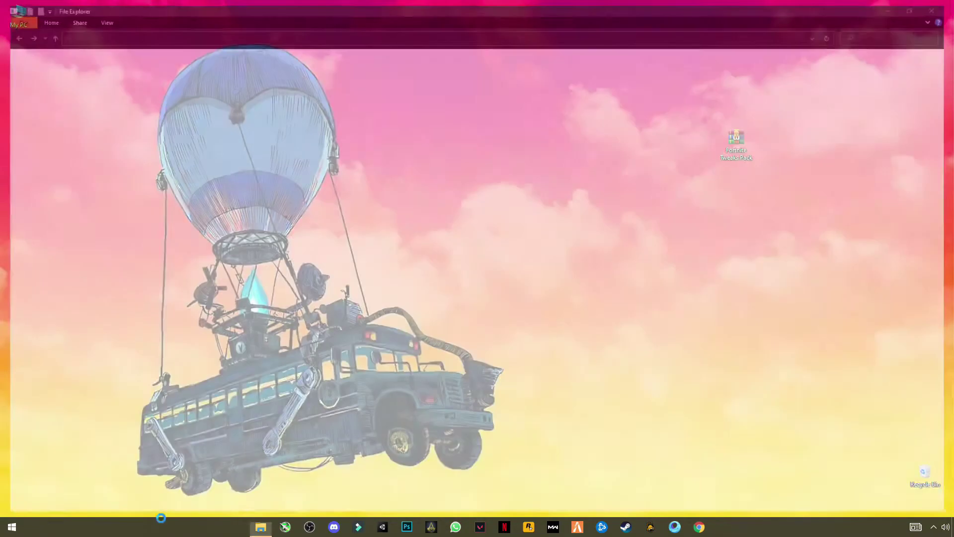
click(490, 277)
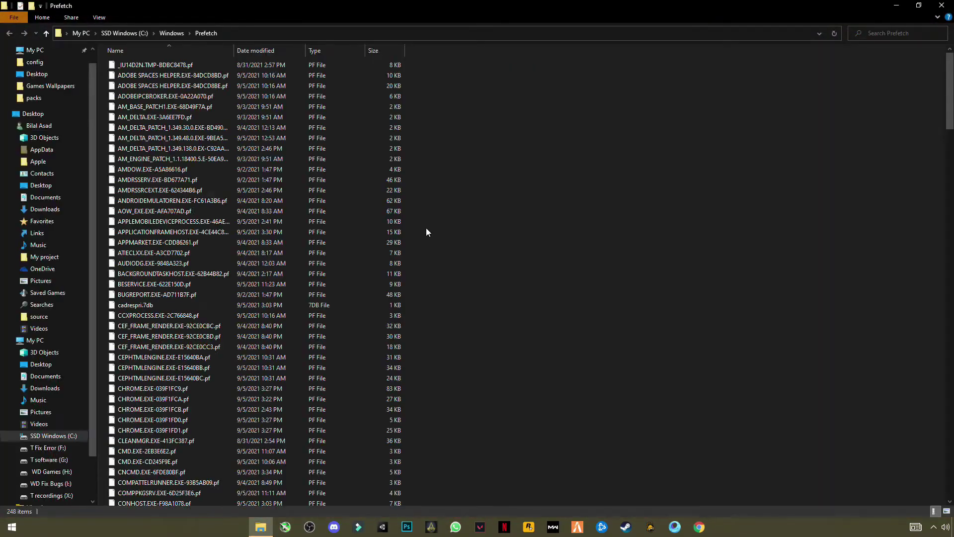
click(372, 209)
key(ctrl+a)
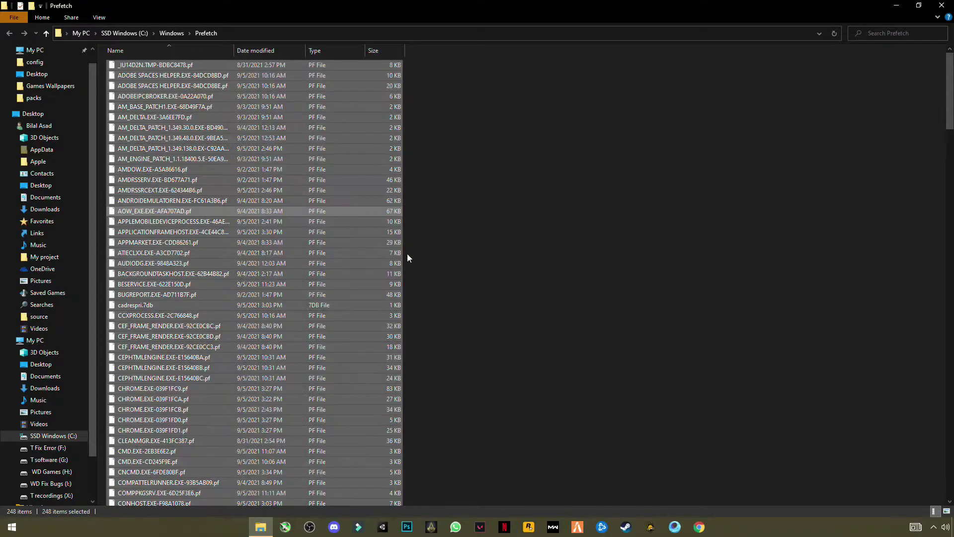
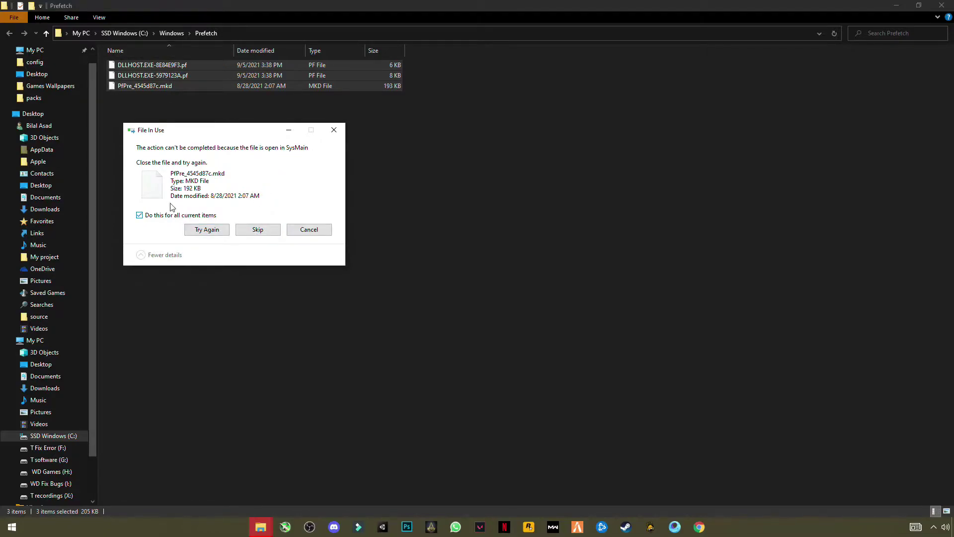
- Skip the in-use files so the Prefetch folder finishes clearing
click(258, 229)
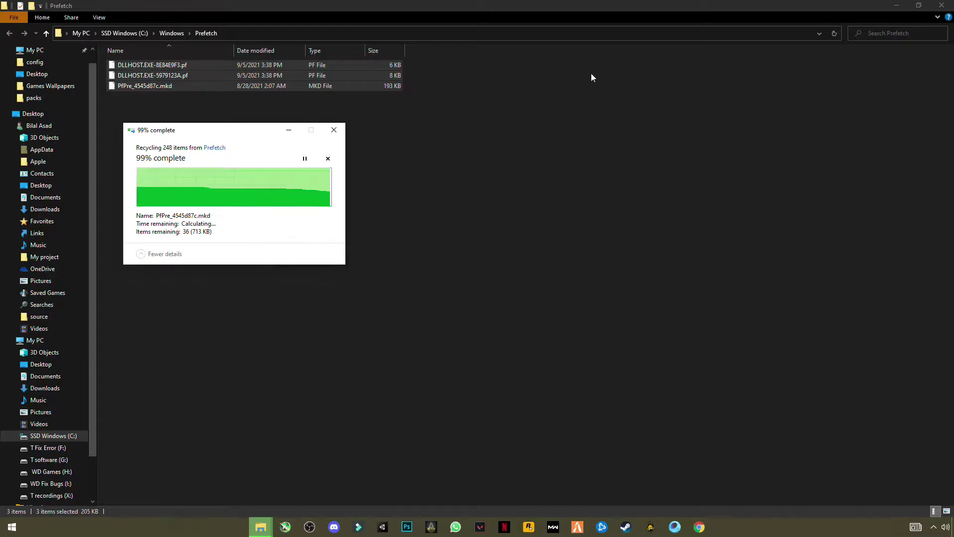
- Close Prefetch and open the Windows Temp folder by running 'temp'
key(alt+F4)
key(super)
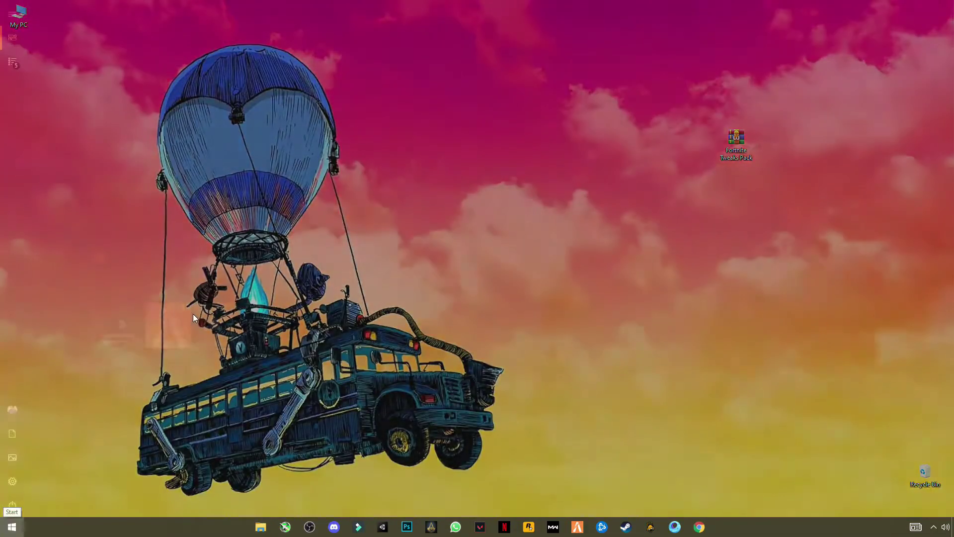
text(run)
key(Return)
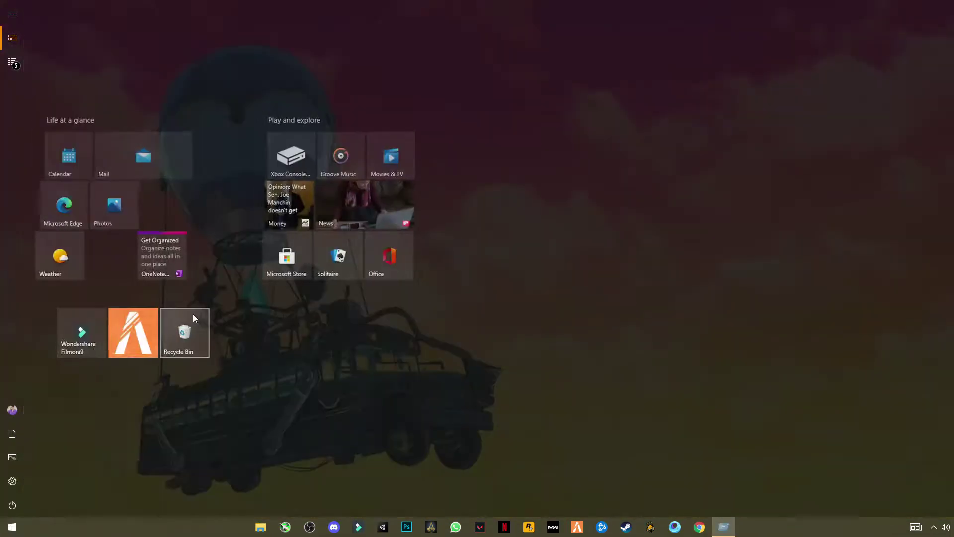
key(BackSpace)
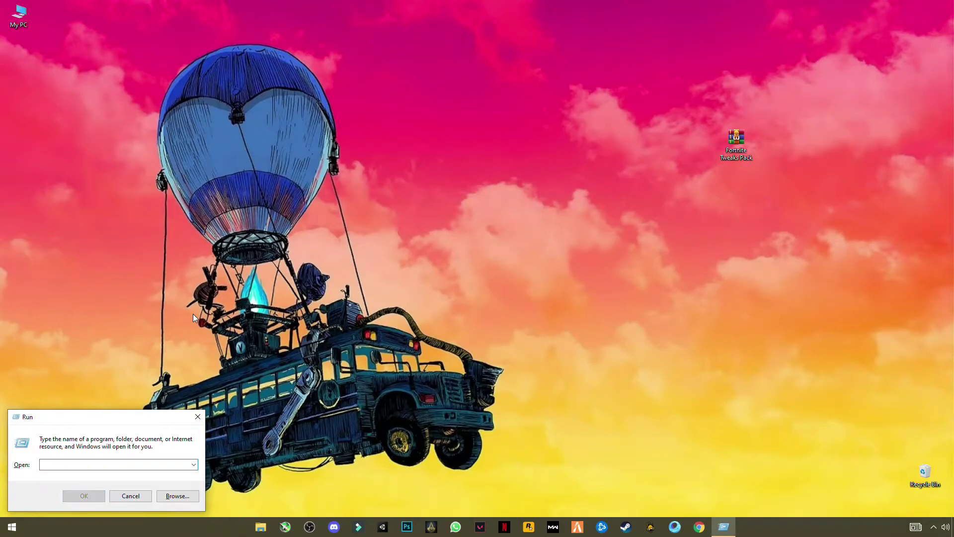
text(temp)
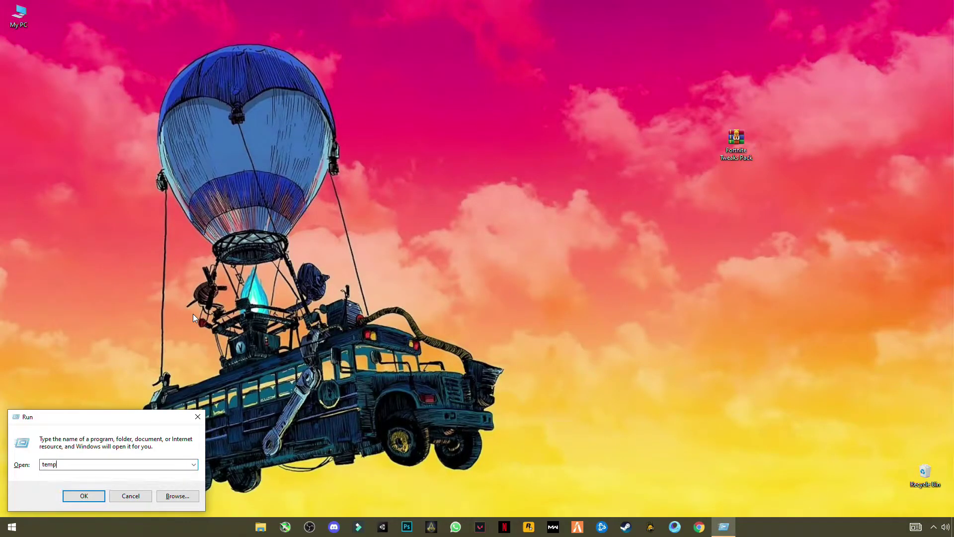
key(Return)
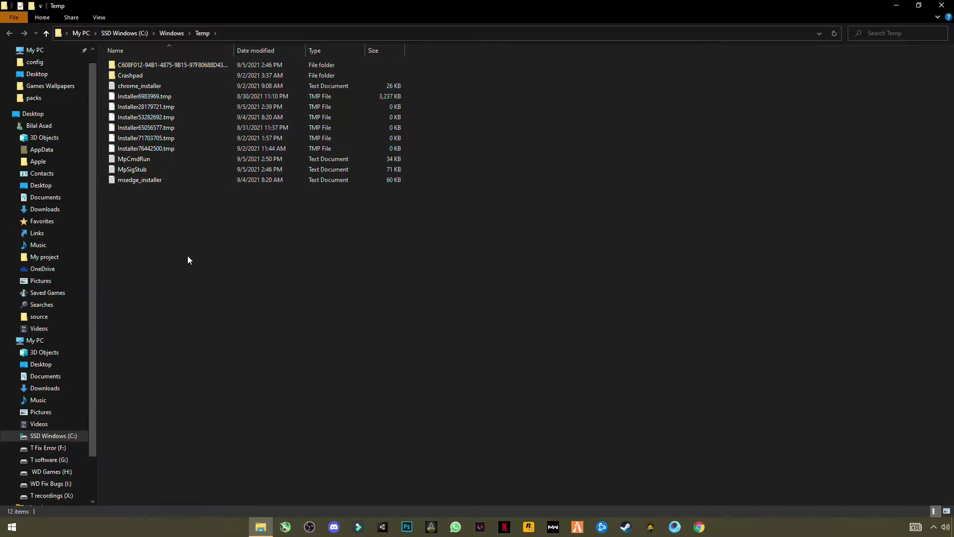
- Select everything in Temp and delete it, abandoning the in-use file after two retries
drag(187, 258, 174, 73)
right_click(183, 106)
click(93, 231)
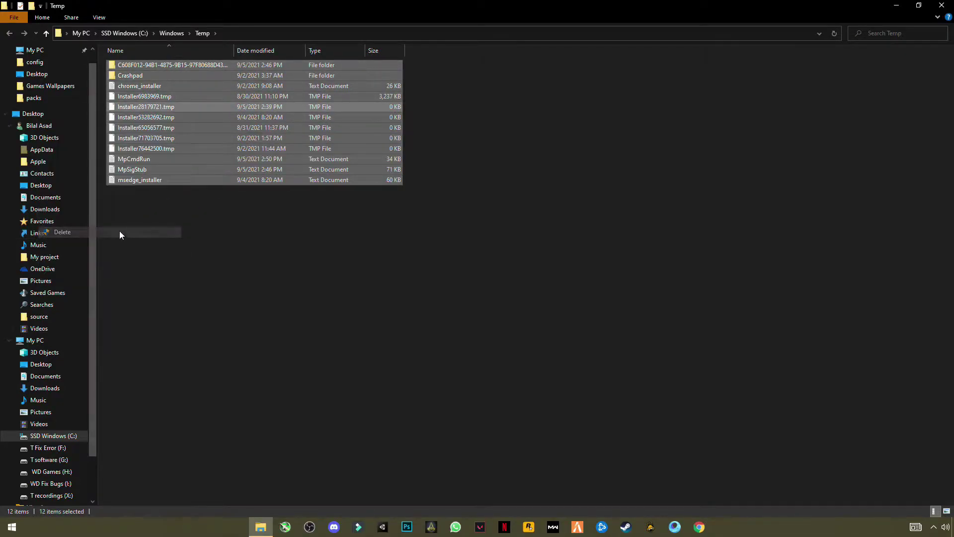
click(501, 212)
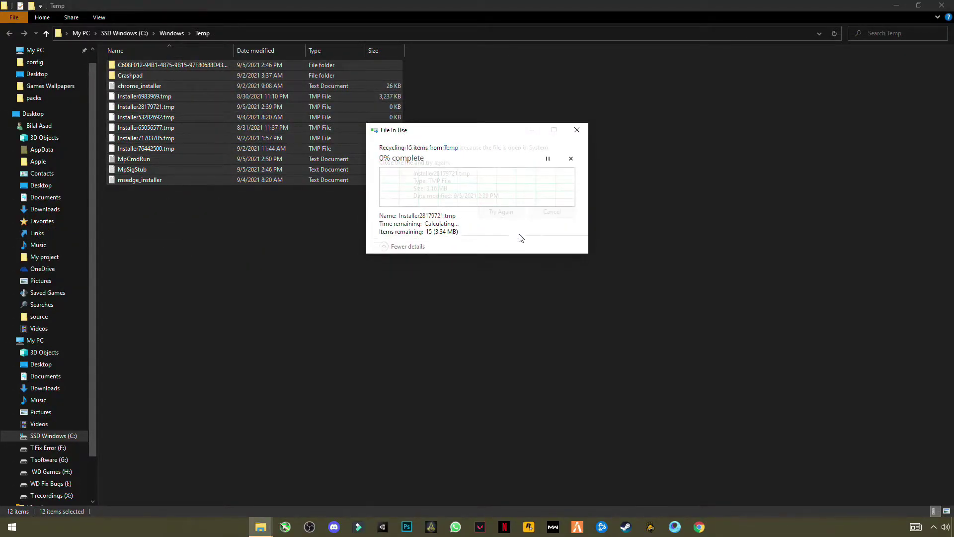
click(502, 212)
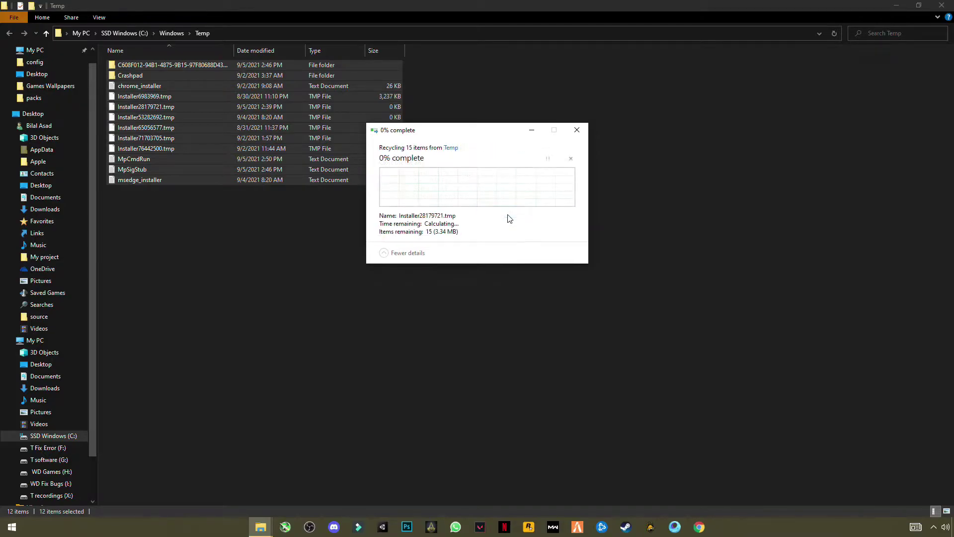
click(552, 212)
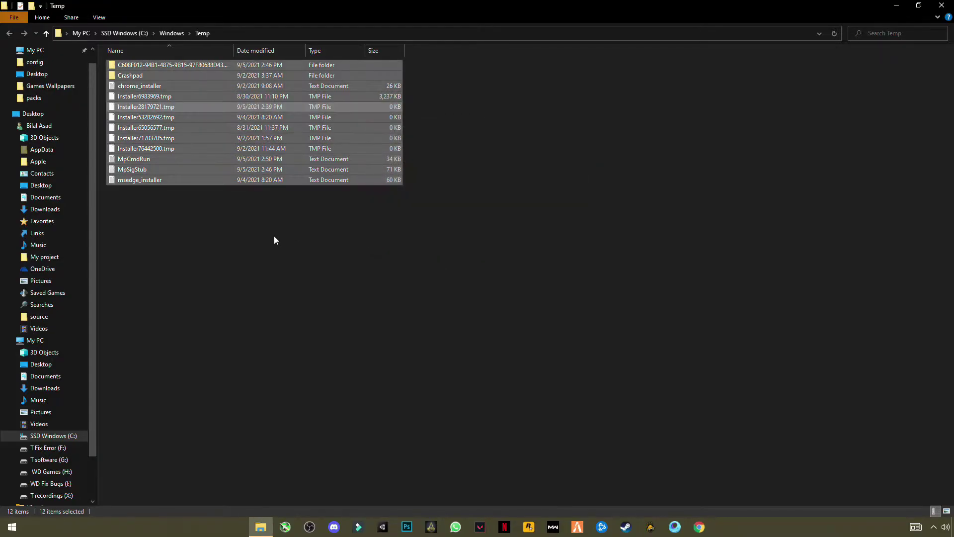
- Delete the ten files from chrome_installer to msedge_installer and the two top folders
drag(204, 236, 162, 87)
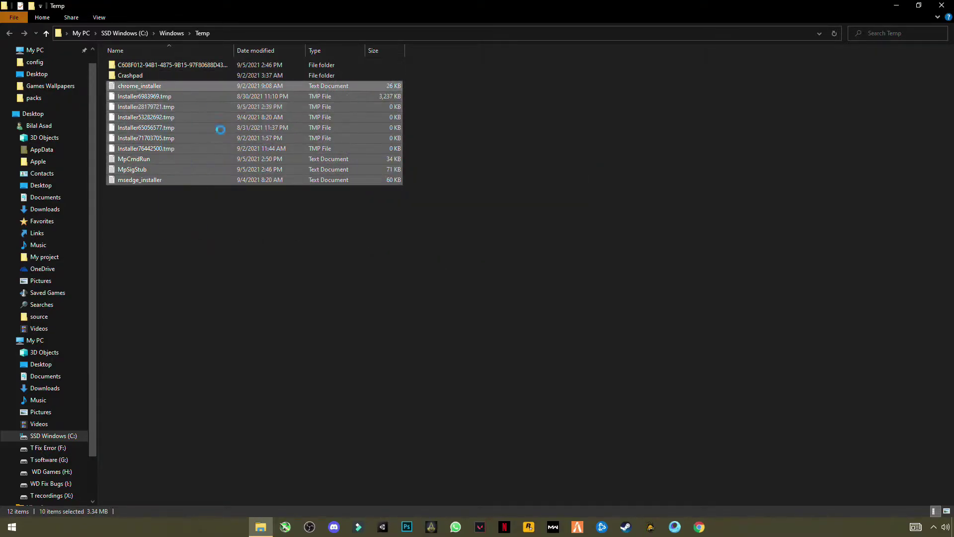
right_click(164, 84)
click(55, 213)
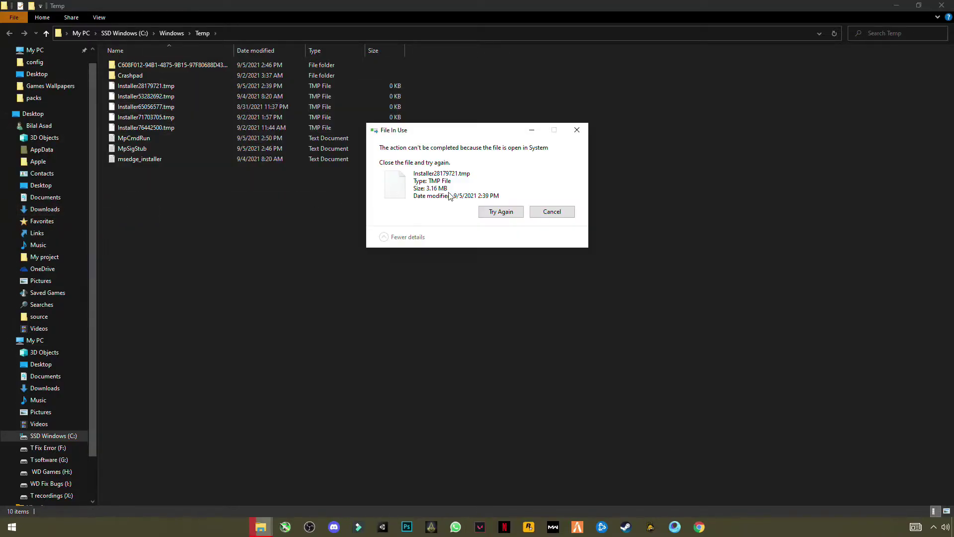
click(504, 212)
click(552, 212)
drag(419, 62, 341, 76)
right_click(336, 75)
click(249, 237)
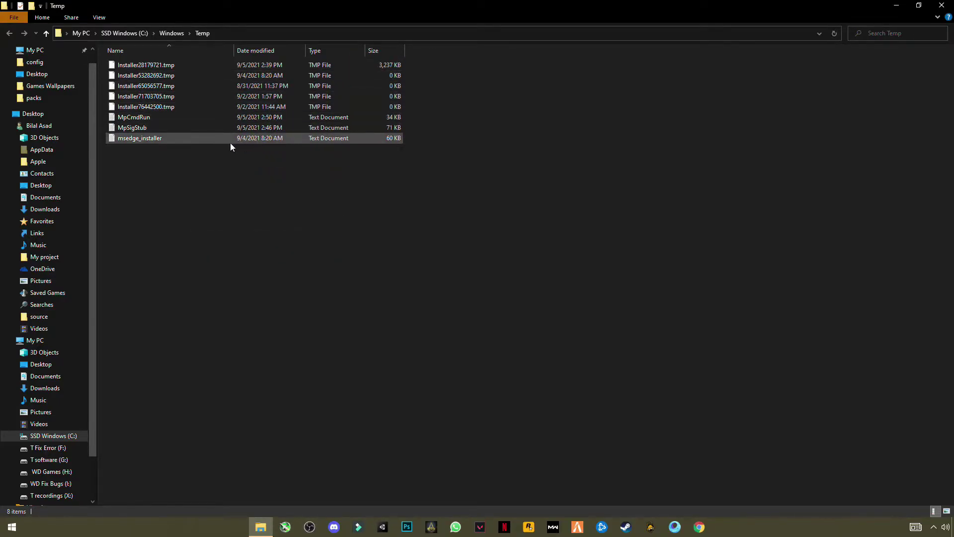
- Delete msedge_installer, MpSigStub and MpCmdRun individually
right_click(216, 141)
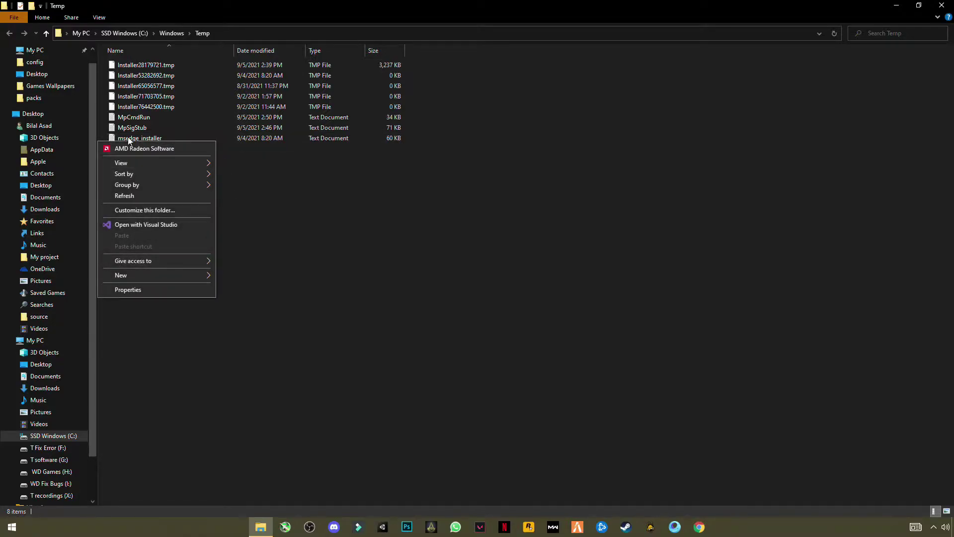
right_click(177, 138)
click(54, 319)
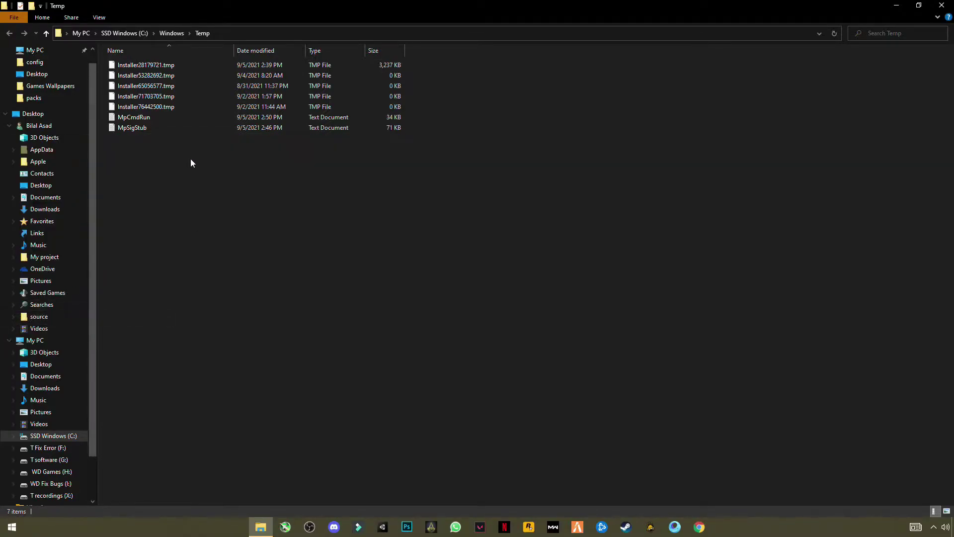
right_click(127, 128)
click(12, 308)
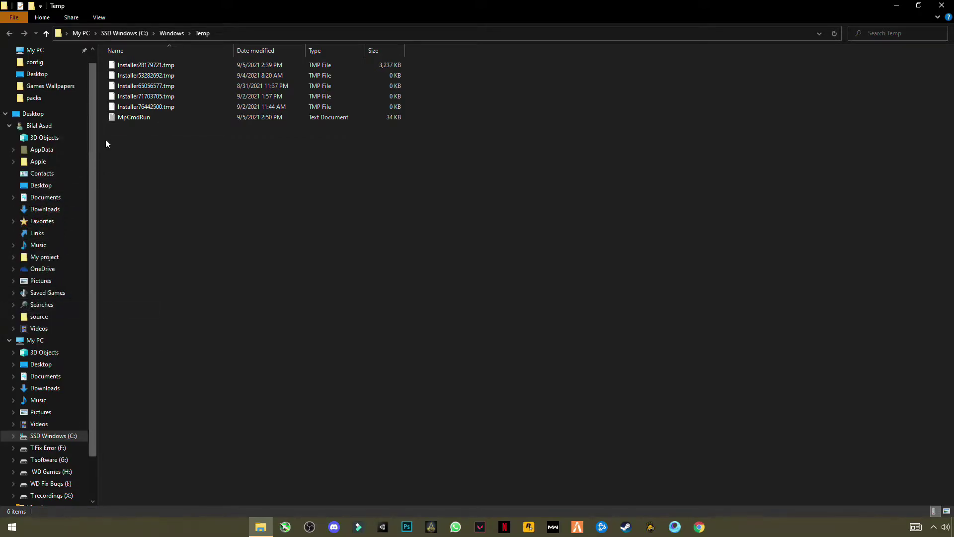
right_click(121, 116)
click(31, 300)
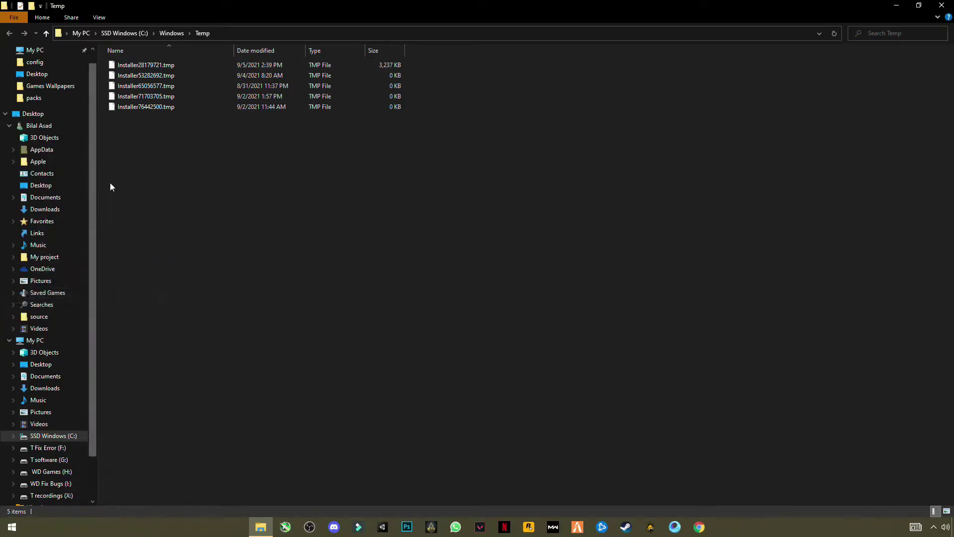
- Delete Installer76442500.tmp, Installer71703705.tmp and Installer65056577.tmp
right_click(141, 109)
click(17, 269)
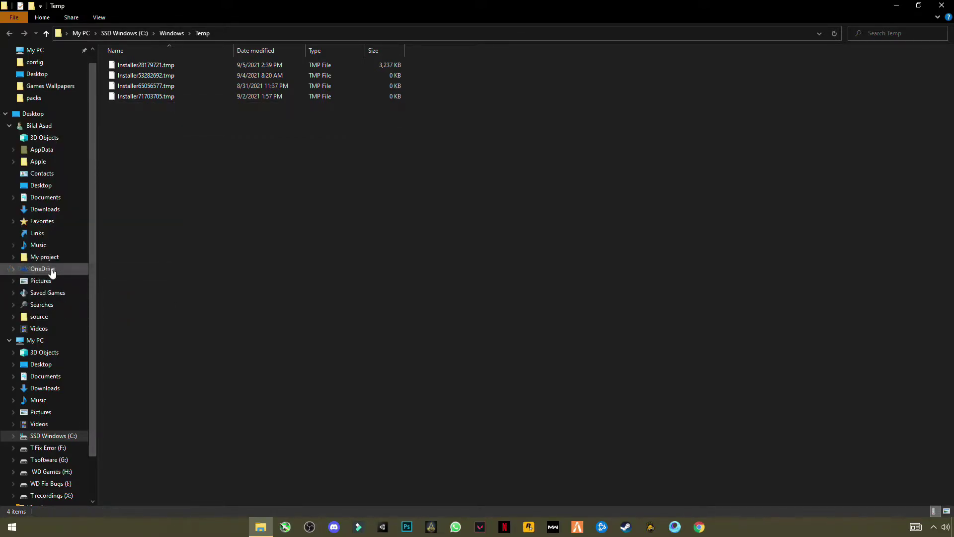
right_click(144, 96)
click(30, 257)
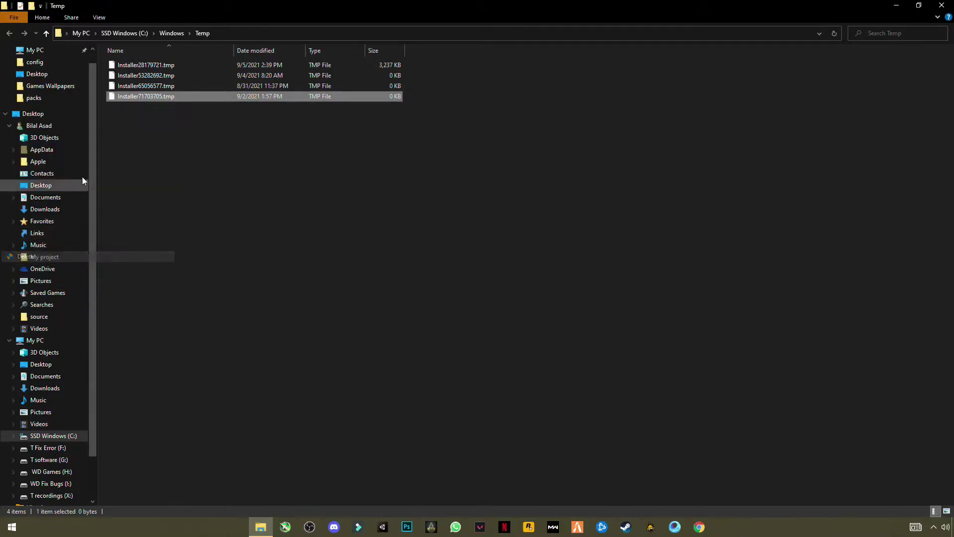
right_click(125, 87)
click(31, 247)
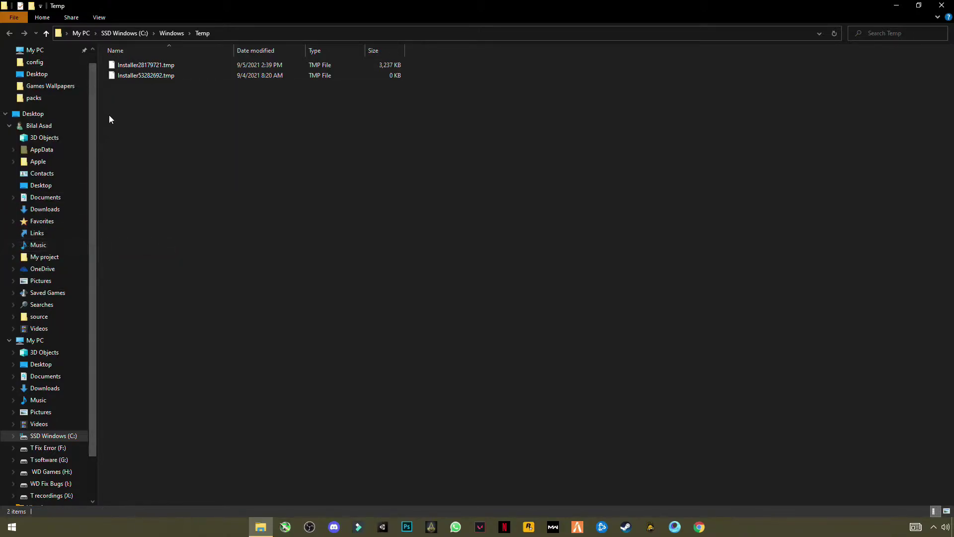
- Delete Installer53282692.tmp, then cancel deleting the in-use Installer28179721.tmp
right_click(119, 77)
click(29, 247)
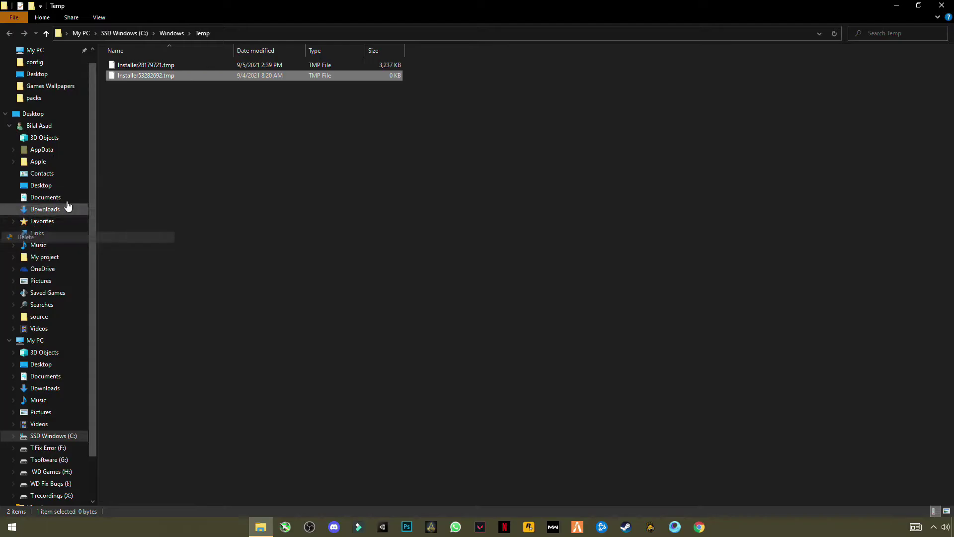
right_click(140, 68)
click(41, 220)
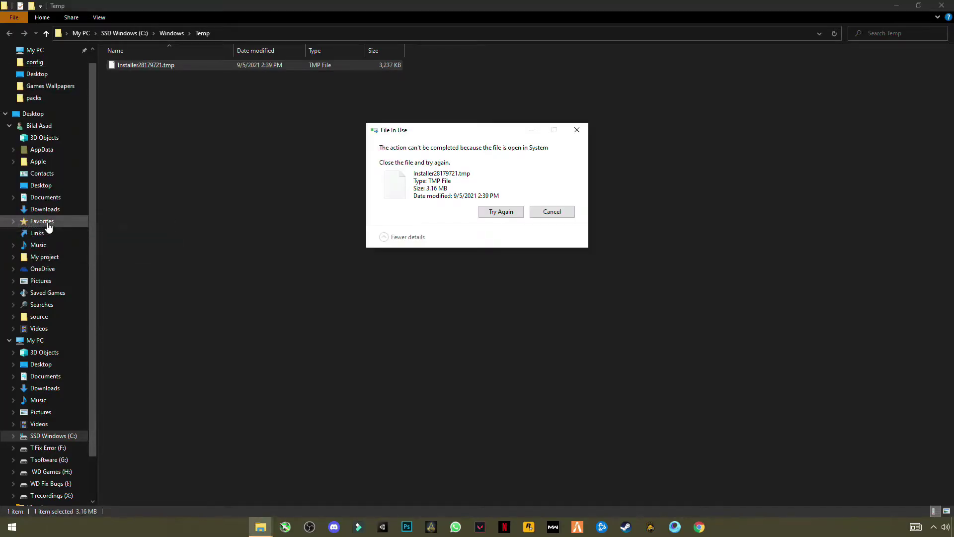
click(550, 213)
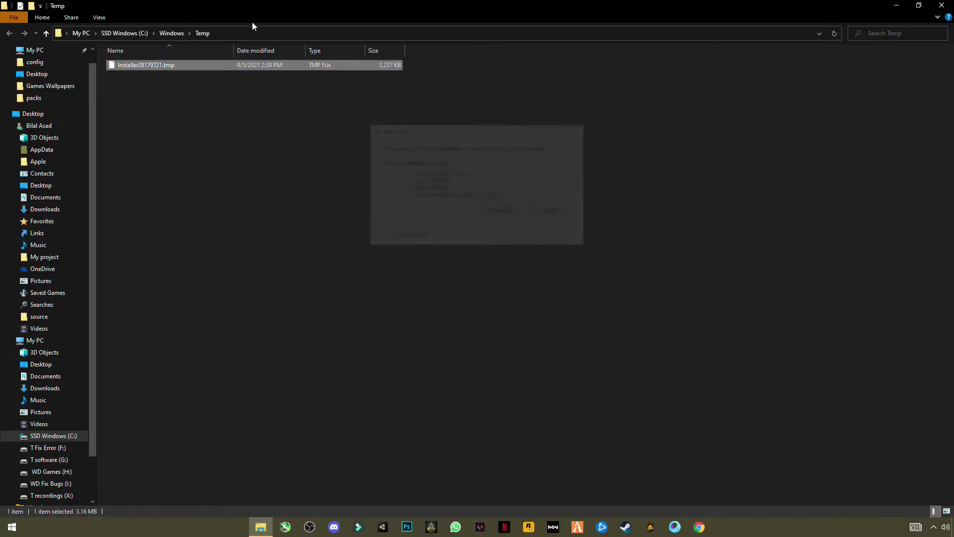
- Close the Temp window and open the user's %temp% folder from the Run box
key(alt+F4)
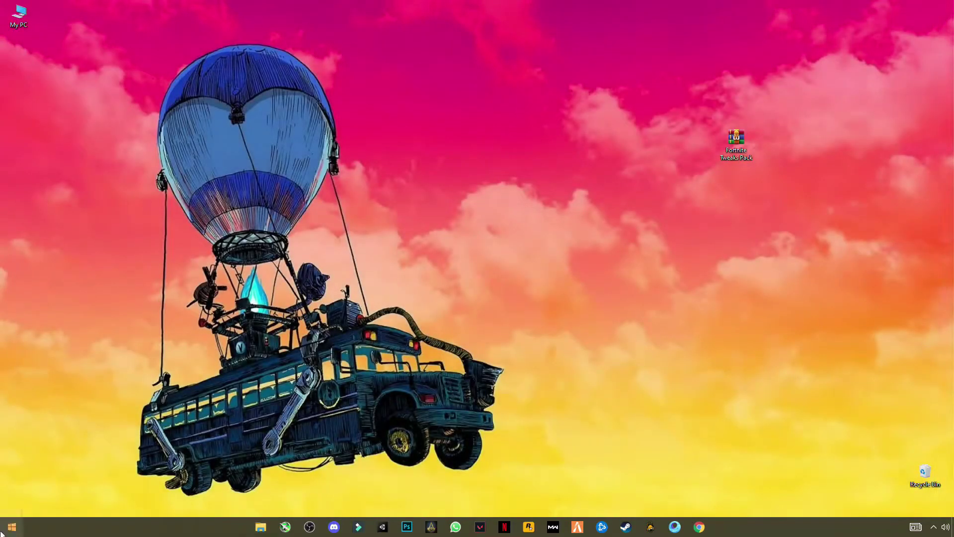
click(3, 532)
text(run)
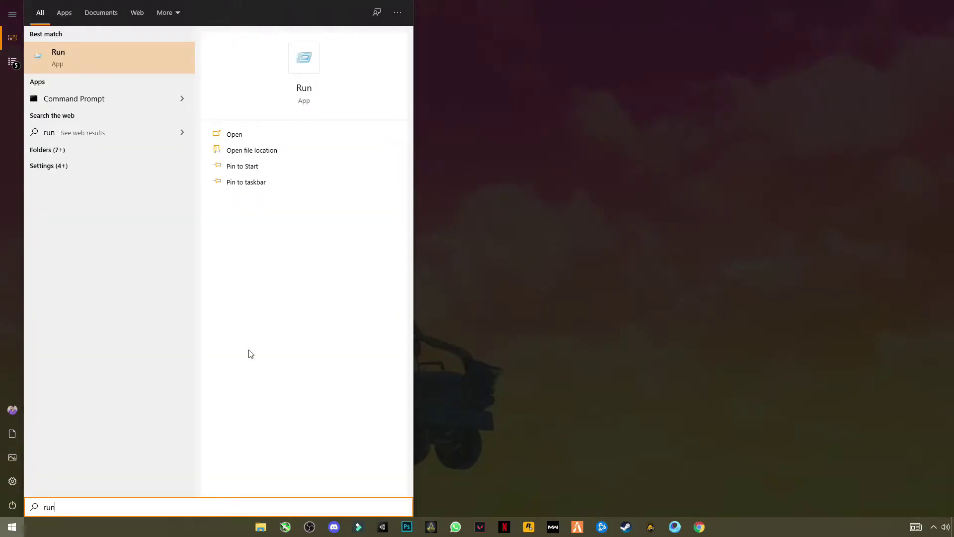
key(Return)
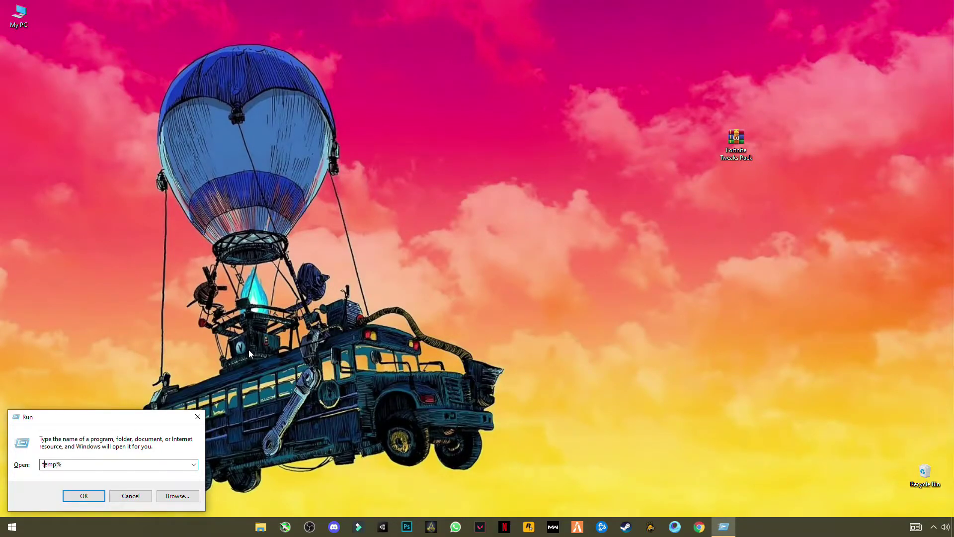
text(%)
key(Return)
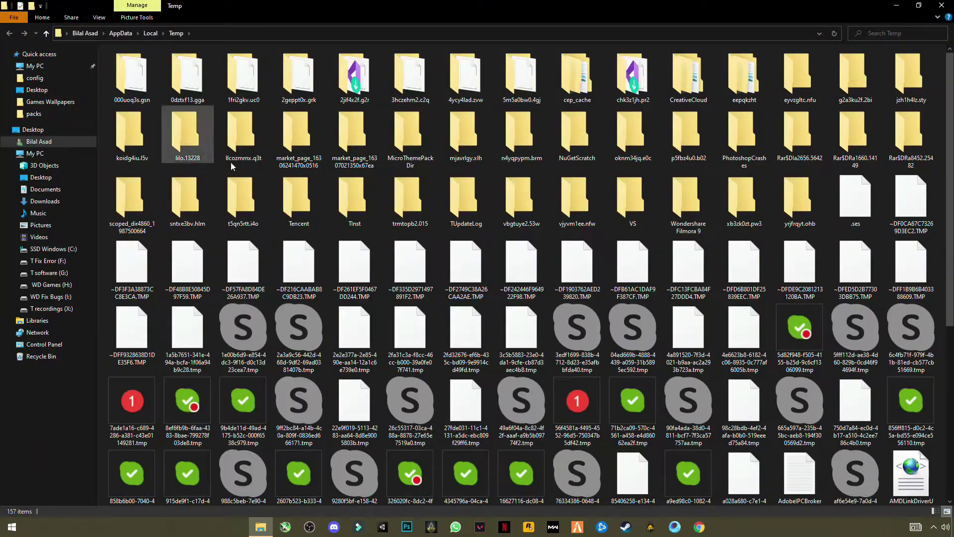
- Delete all 157 items, skip the in-use files, and close the folder
click(318, 242)
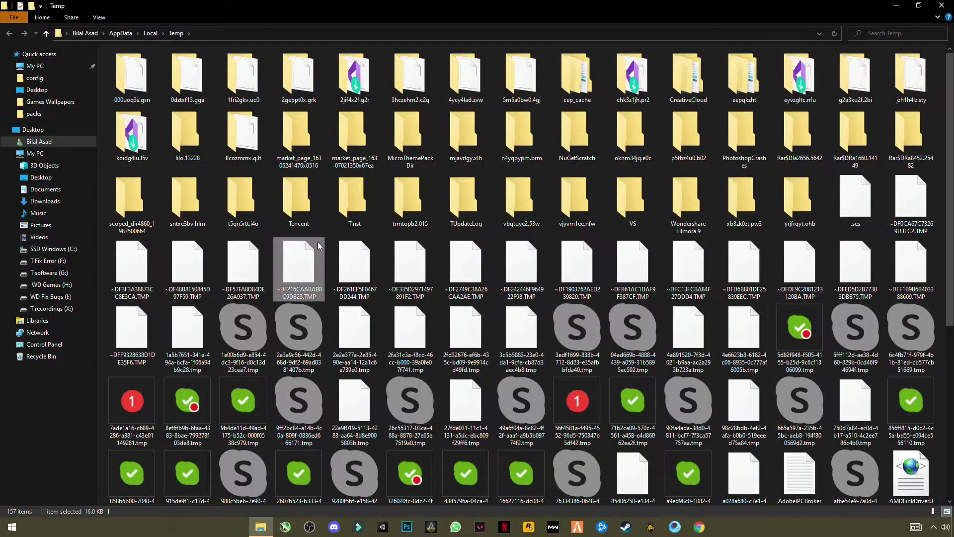
key(ctrl+a)
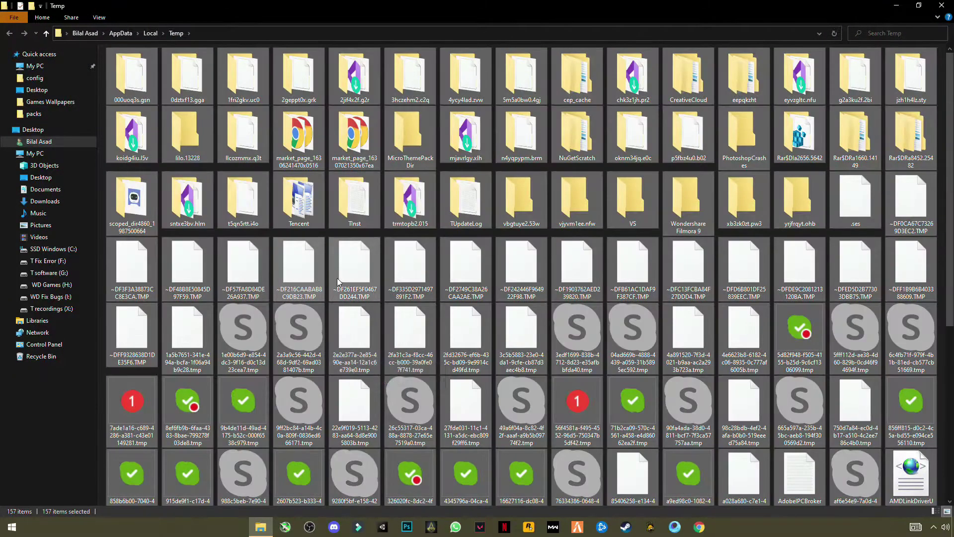
right_click(338, 281)
click(219, 425)
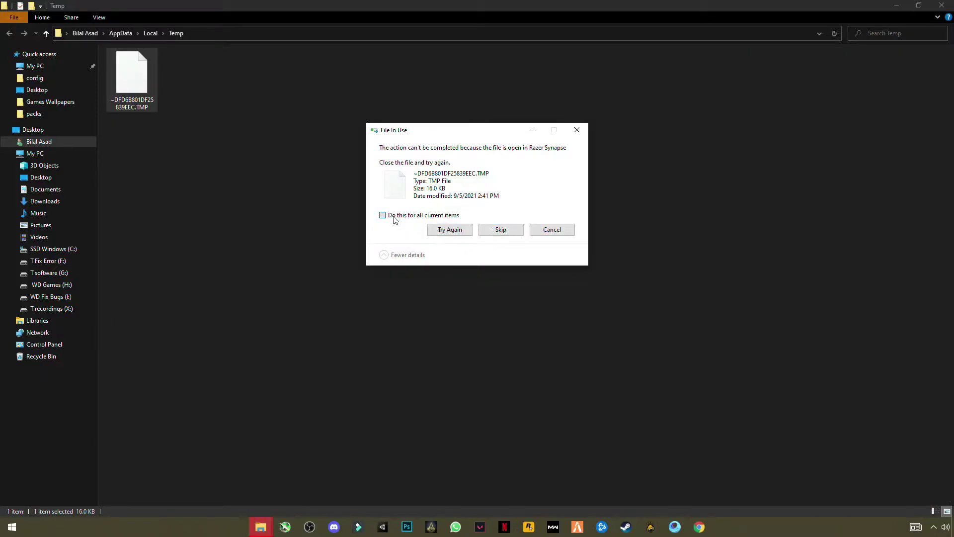
click(512, 232)
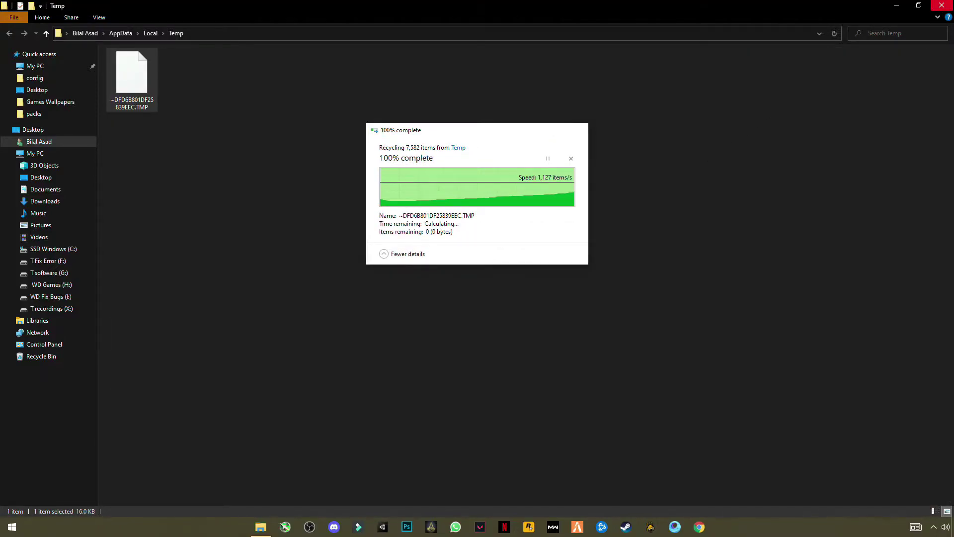
click(942, 6)
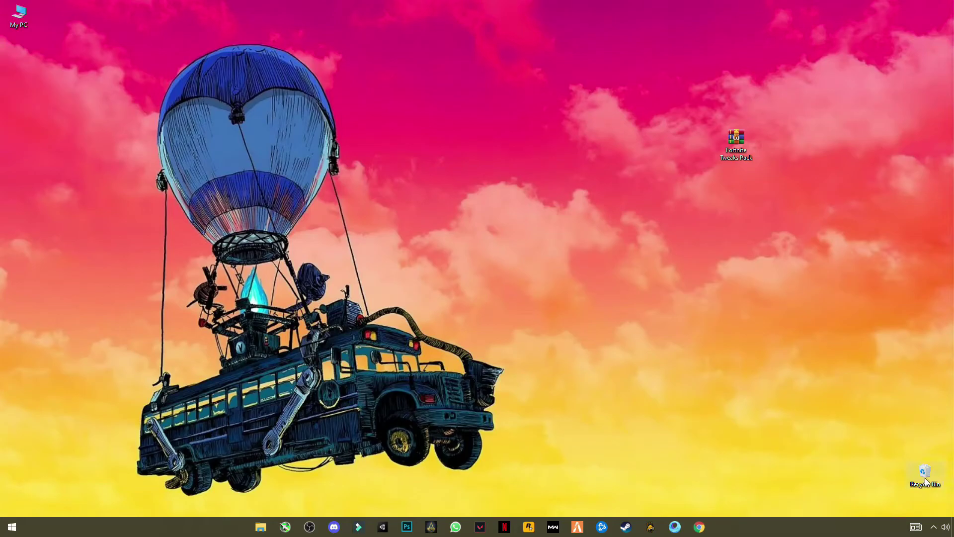
- Empty the Recycle Bin, confirming permanent deletion of its 7,844 items
right_click(926, 478)
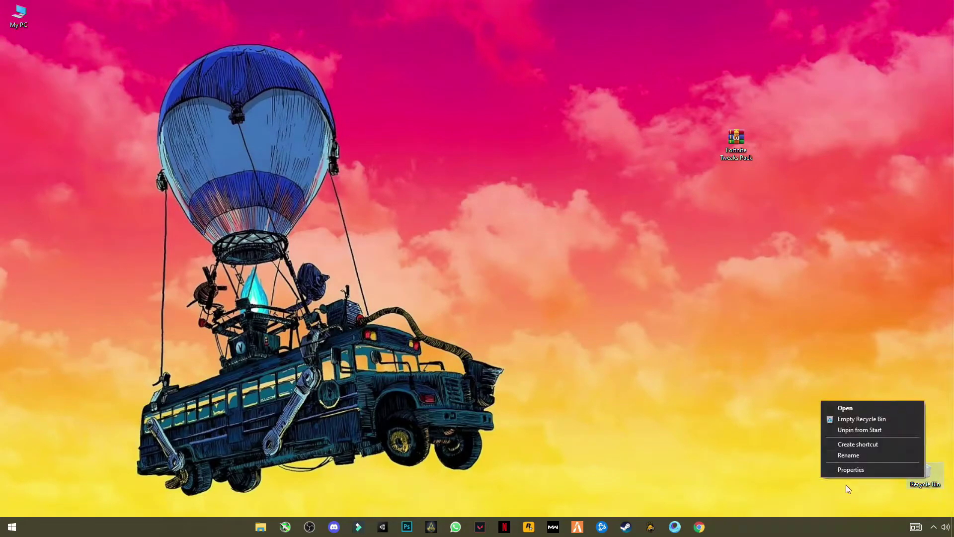
click(875, 422)
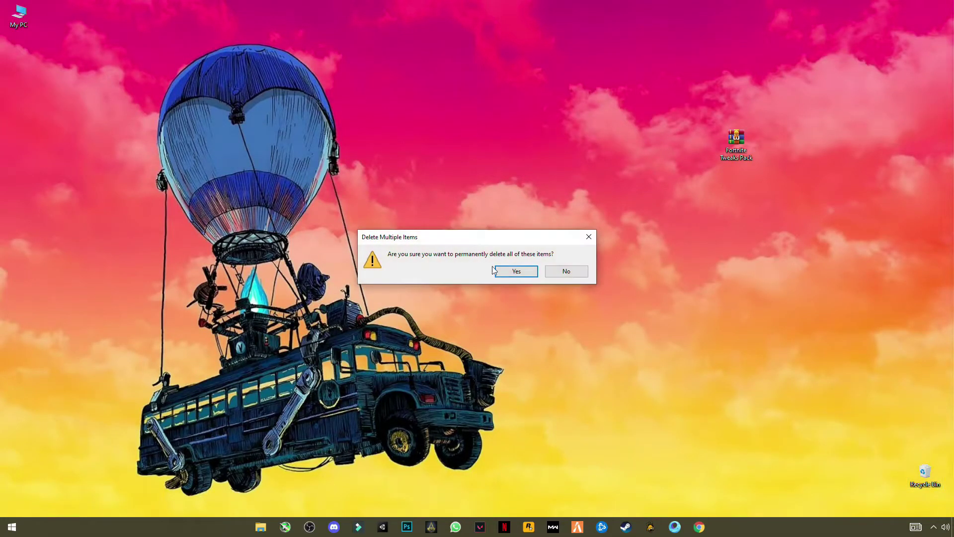
click(507, 272)
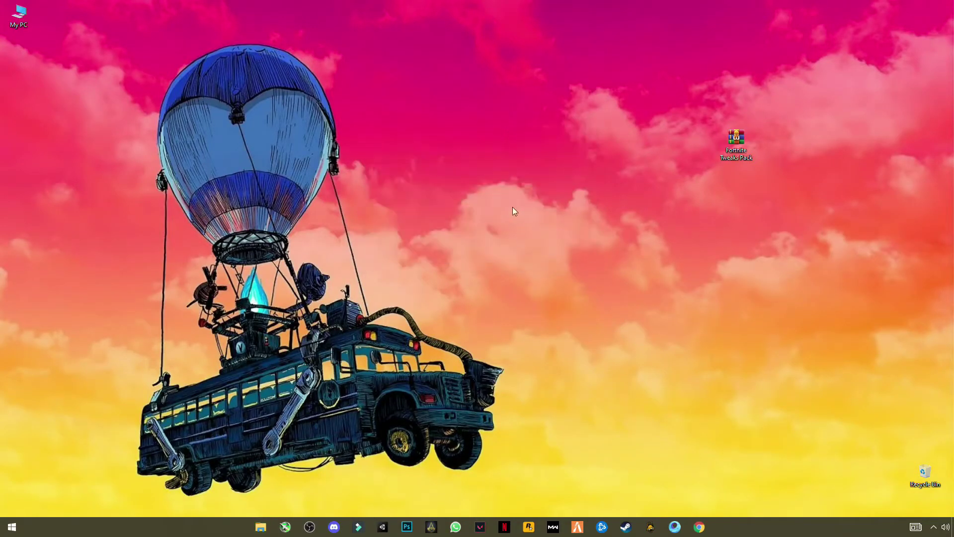
click(20, 16)
- Open Performance Options via My PC's Properties and Advanced system settings
double_click(20, 16)
right_click(180, 252)
right_click(313, 247)
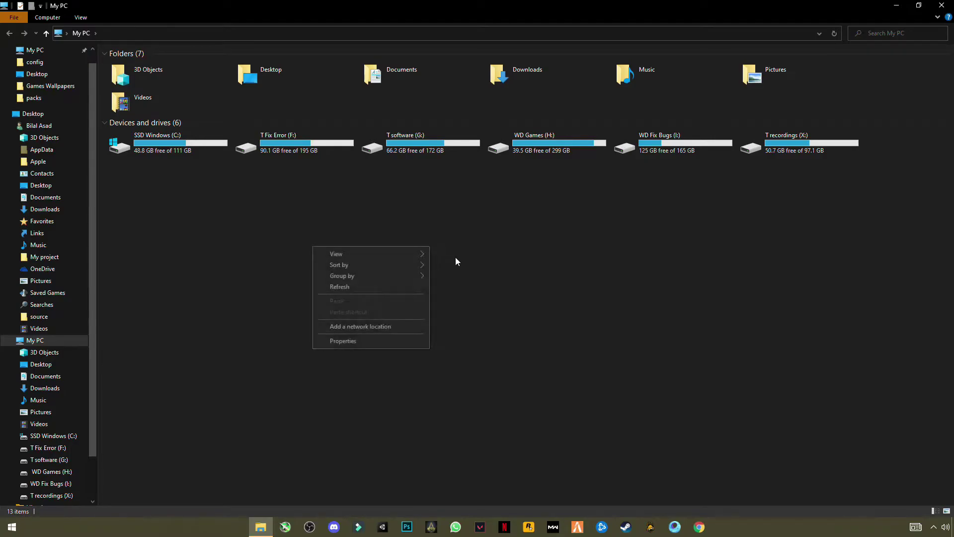
click(345, 342)
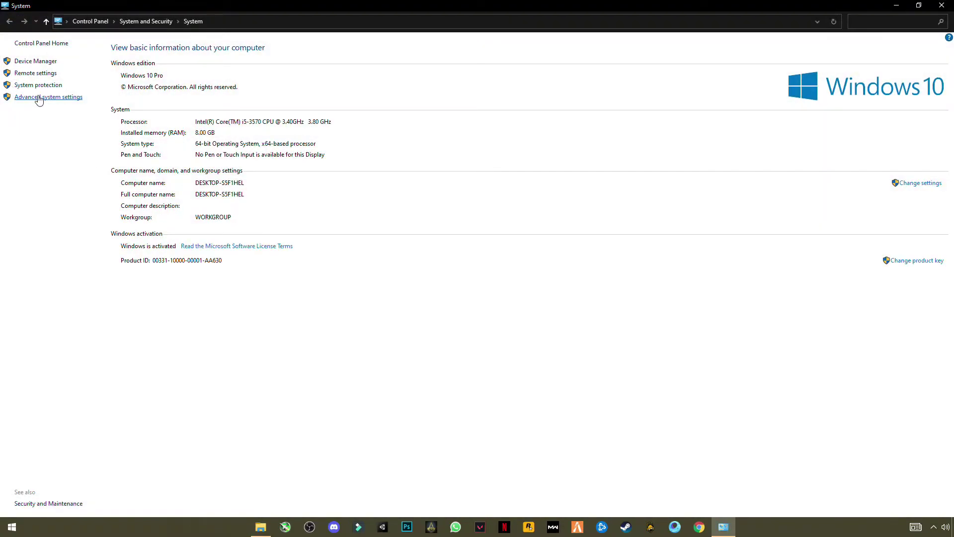
click(39, 100)
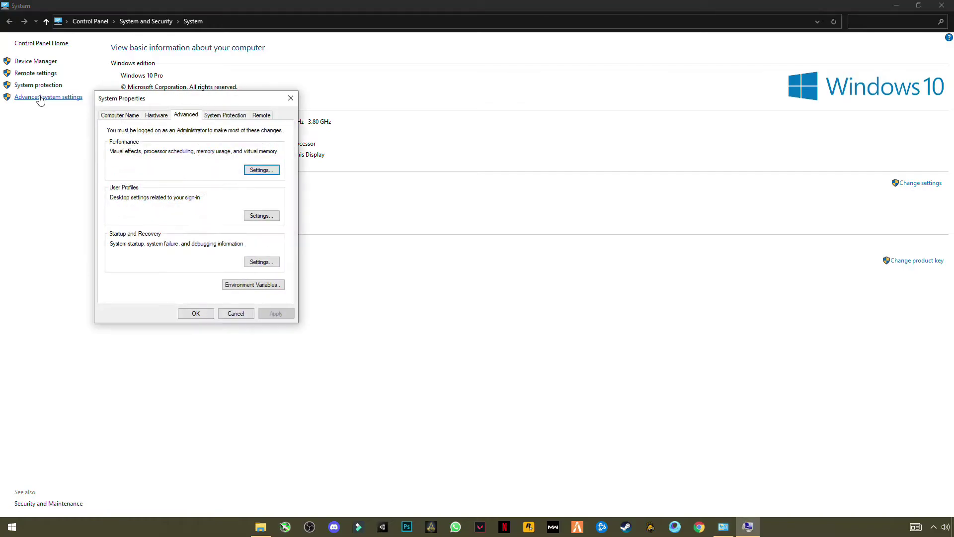
click(260, 170)
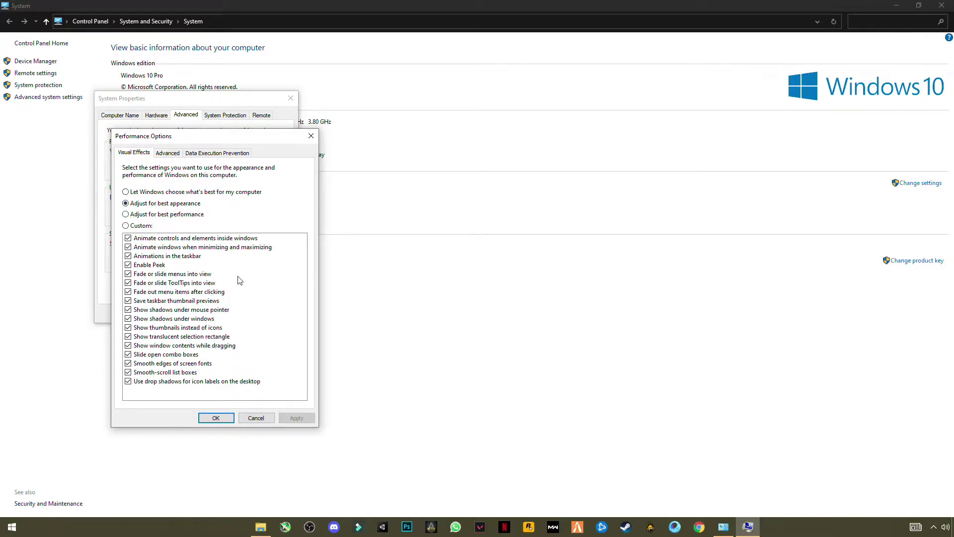
- Apply 'Adjust for best performance' and close all the system windows
click(127, 214)
click(297, 419)
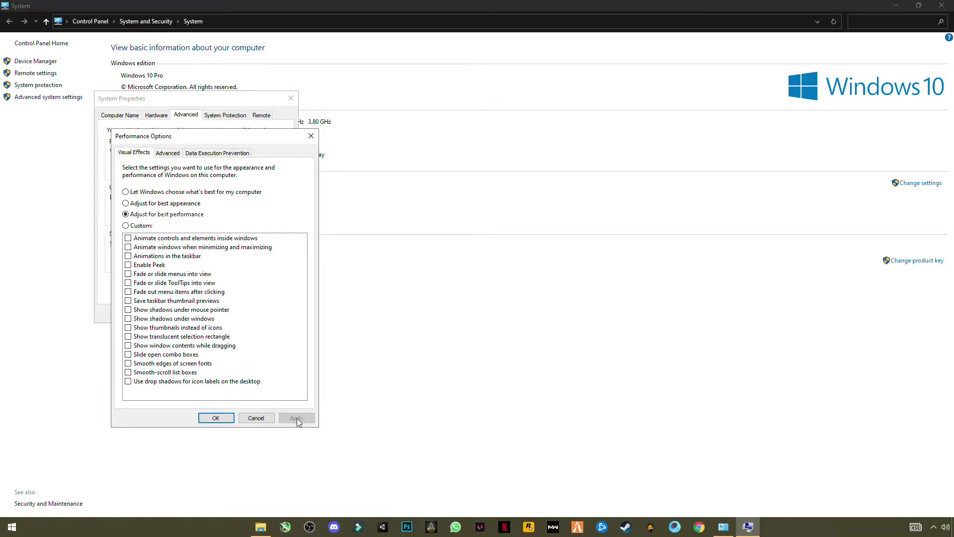
click(214, 418)
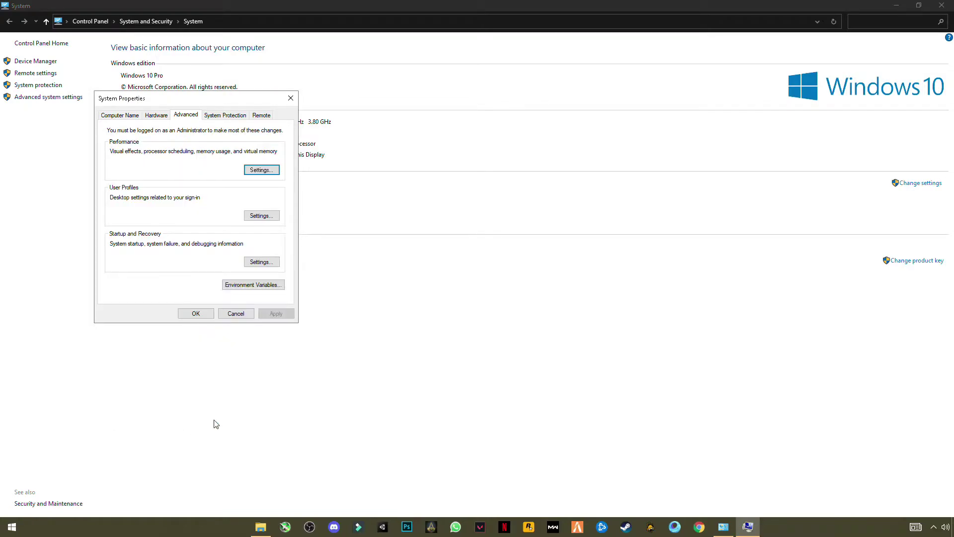
click(196, 313)
click(941, 5)
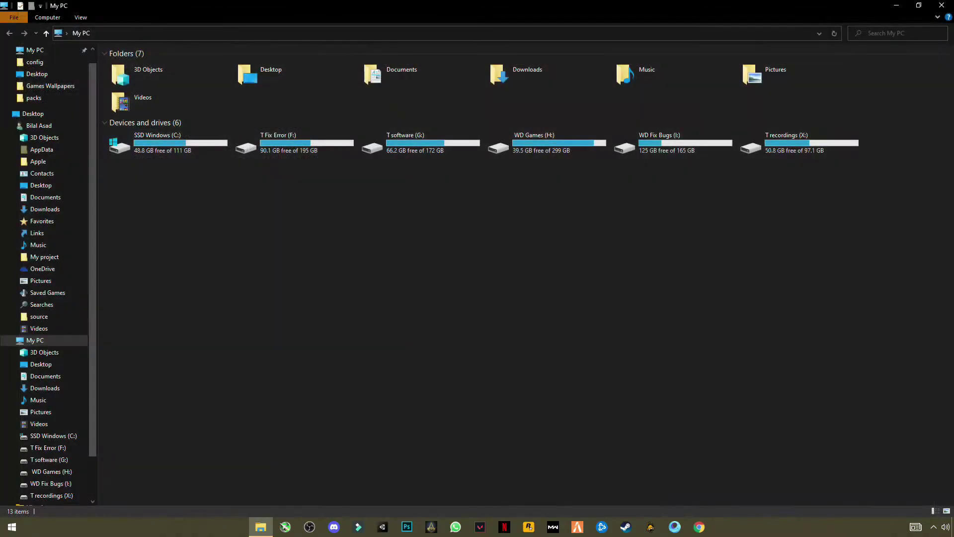
click(942, 5)
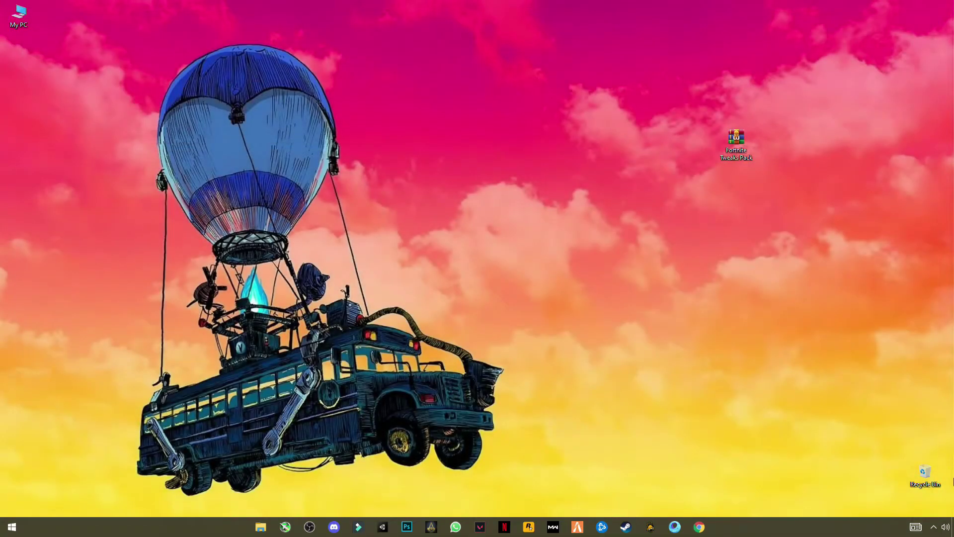
- Start a new power plan based on High performance, named 'Fortnite power plan'
click(11, 526)
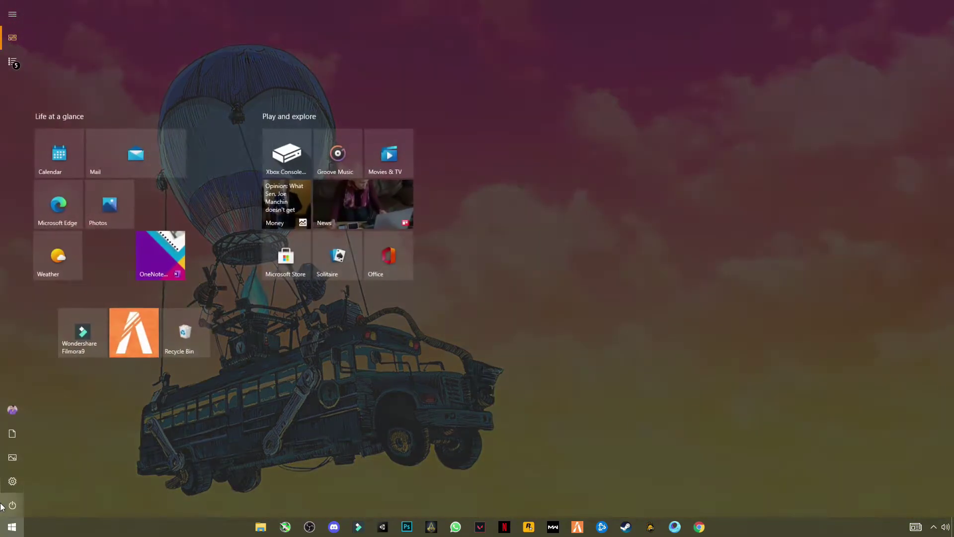
click(38, 481)
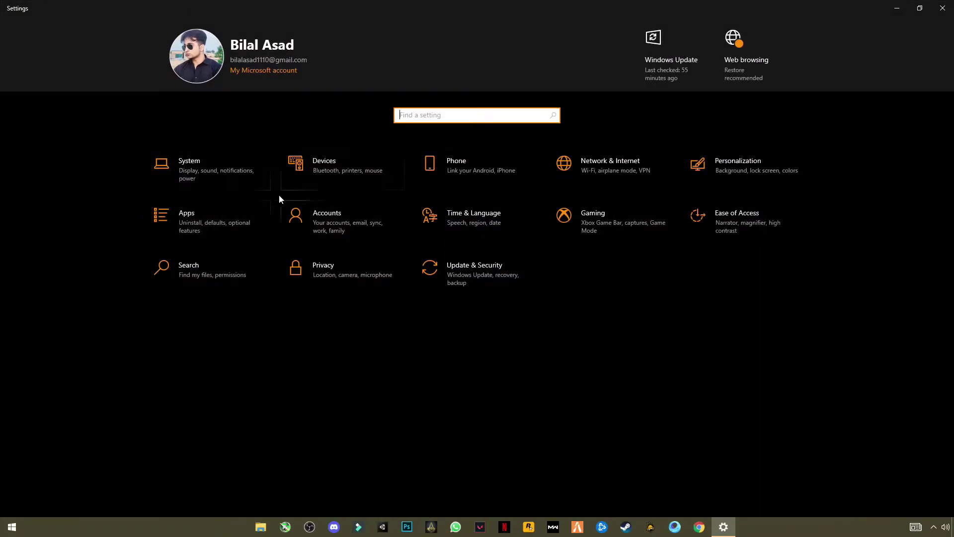
click(202, 175)
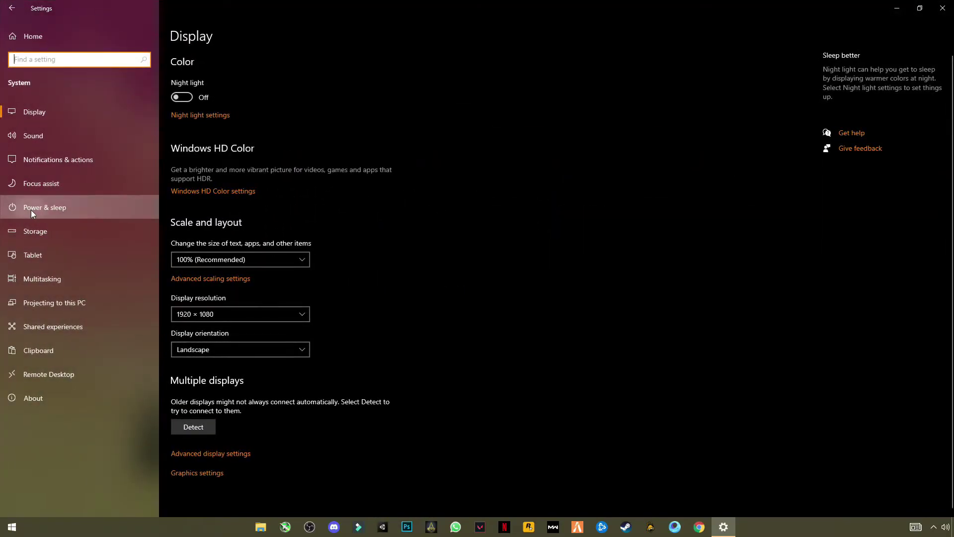
click(31, 209)
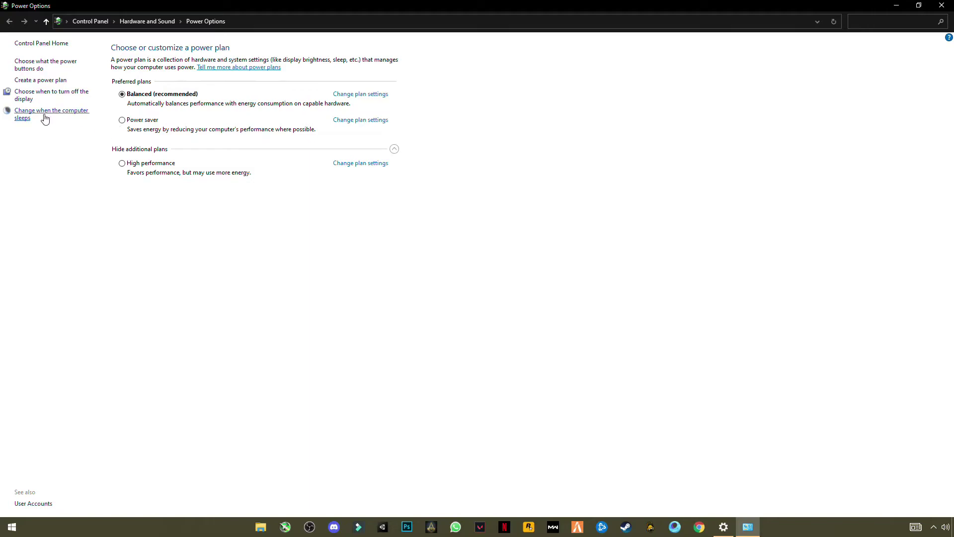
click(40, 81)
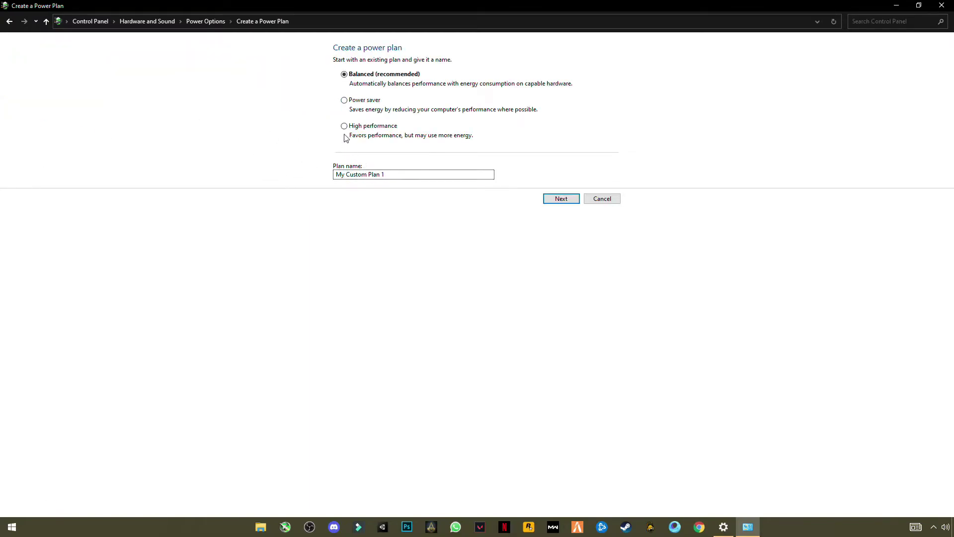
click(343, 126)
click(394, 178)
key(ctrl+a)
text(F)
click(574, 196)
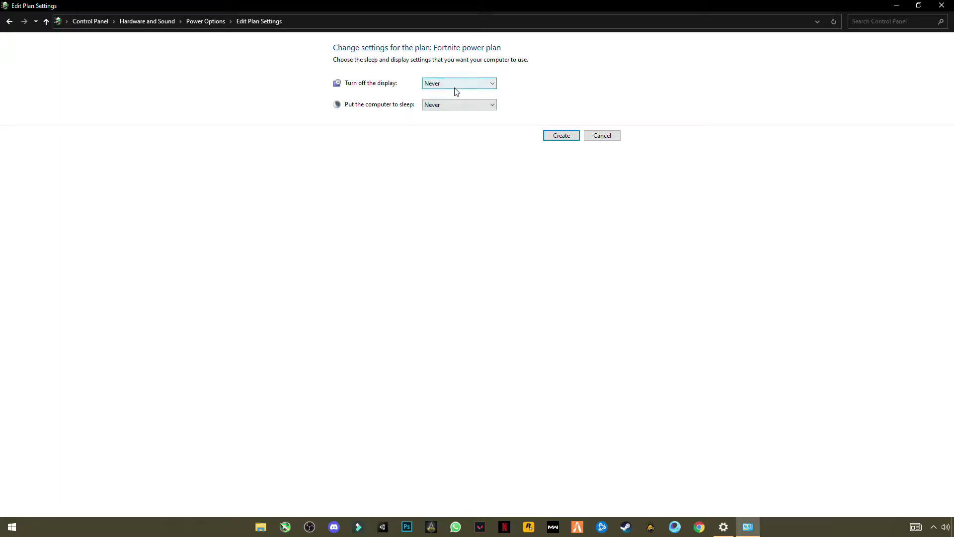
- Set display turn-off and sleep to Never and create the plan
click(456, 91)
click(442, 208)
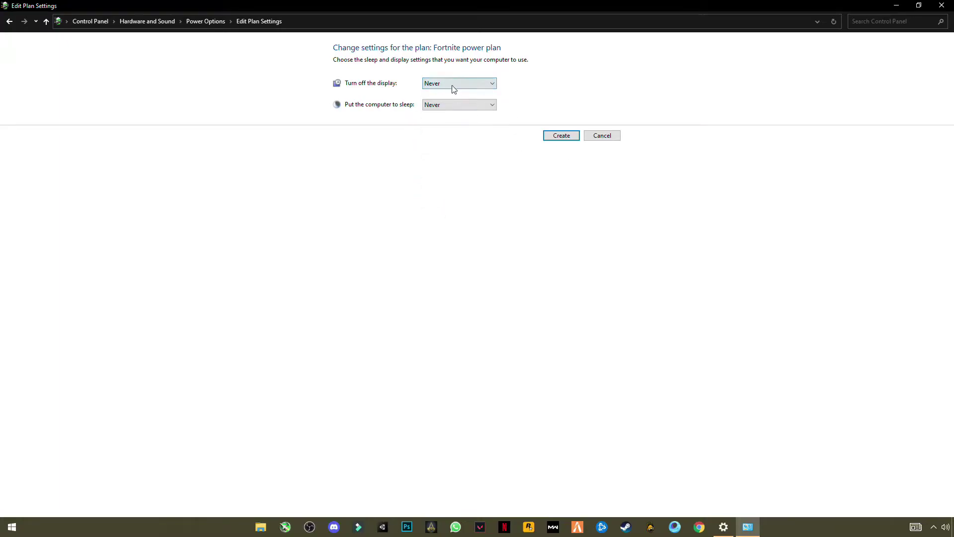
click(443, 108)
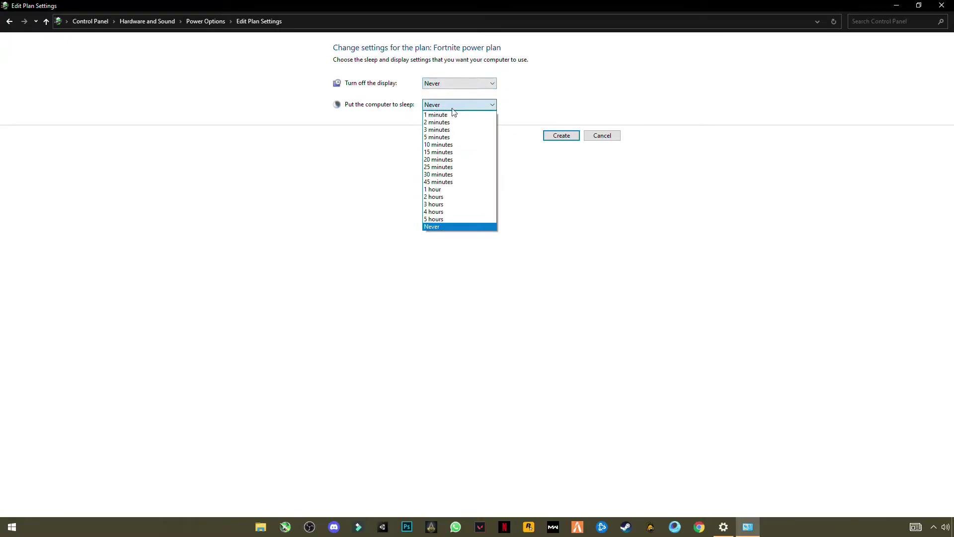
click(443, 226)
click(558, 135)
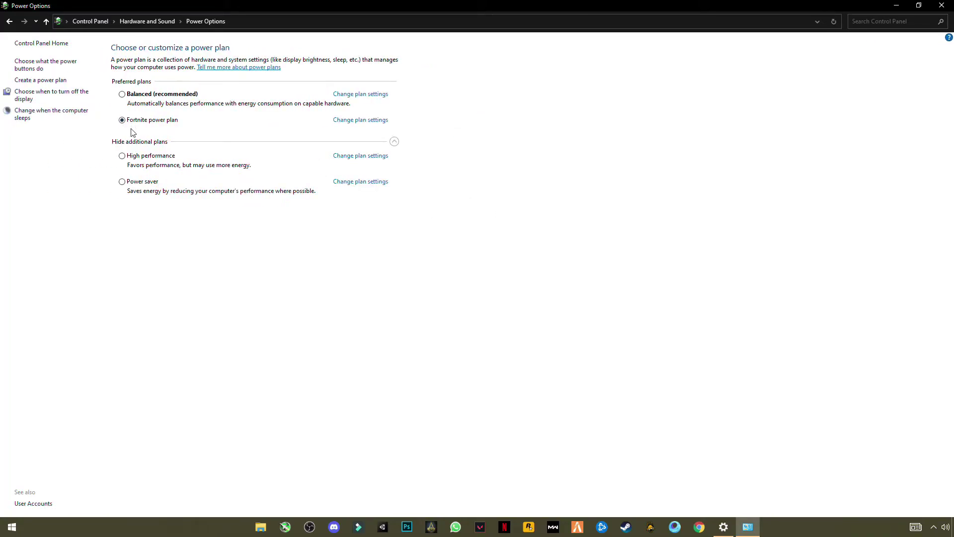
- Close Power Options and Settings, then select the Fortnite Tweaks Pack archive
click(942, 5)
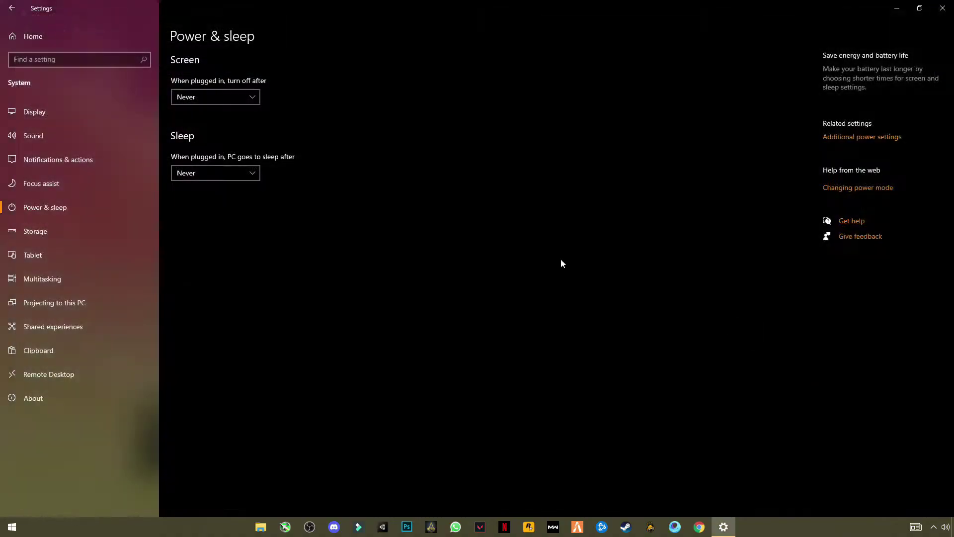
click(942, 5)
drag(816, 75, 672, 225)
drag(779, 95, 668, 211)
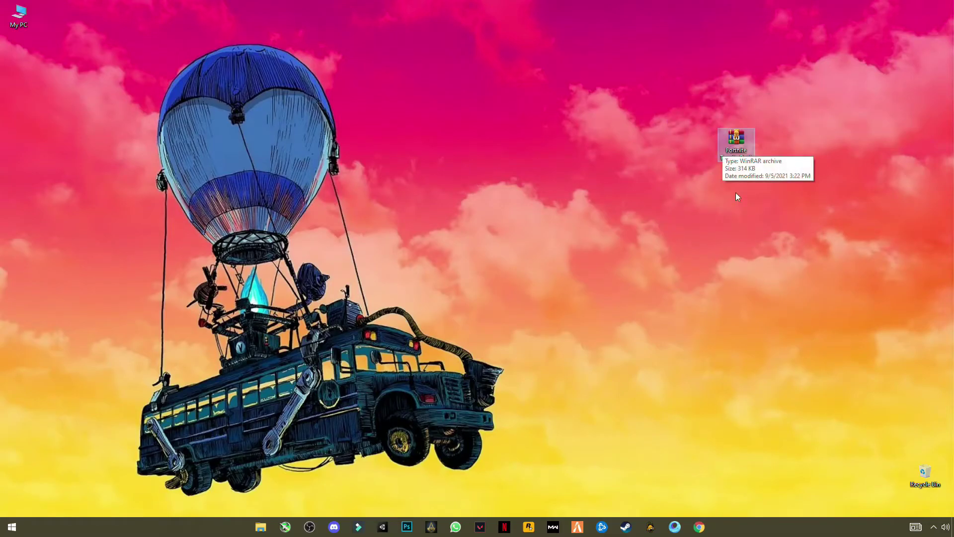
- Extract the Fortnite Tweaks Pack archive here and open its Softwares folder
right_click(732, 141)
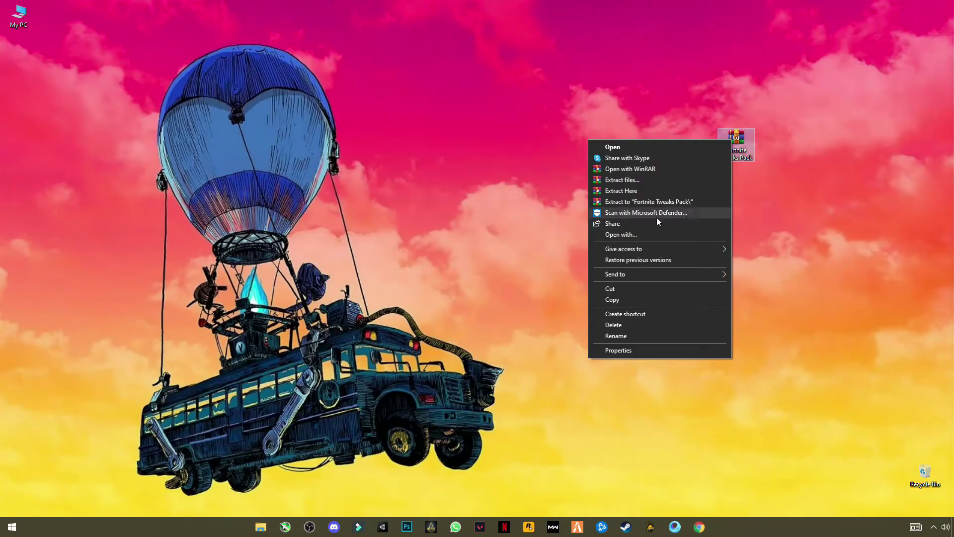
click(624, 192)
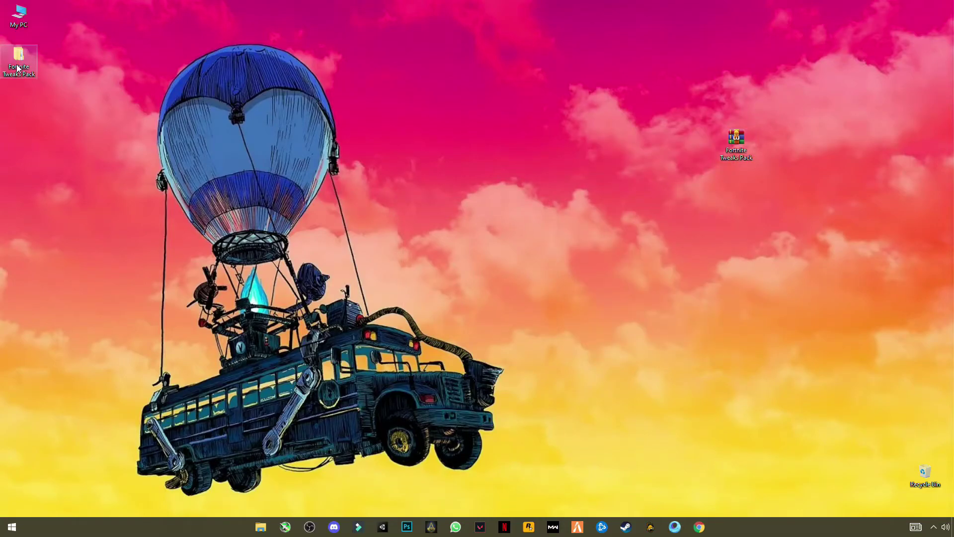
drag(19, 57, 520, 187)
double_click(520, 184)
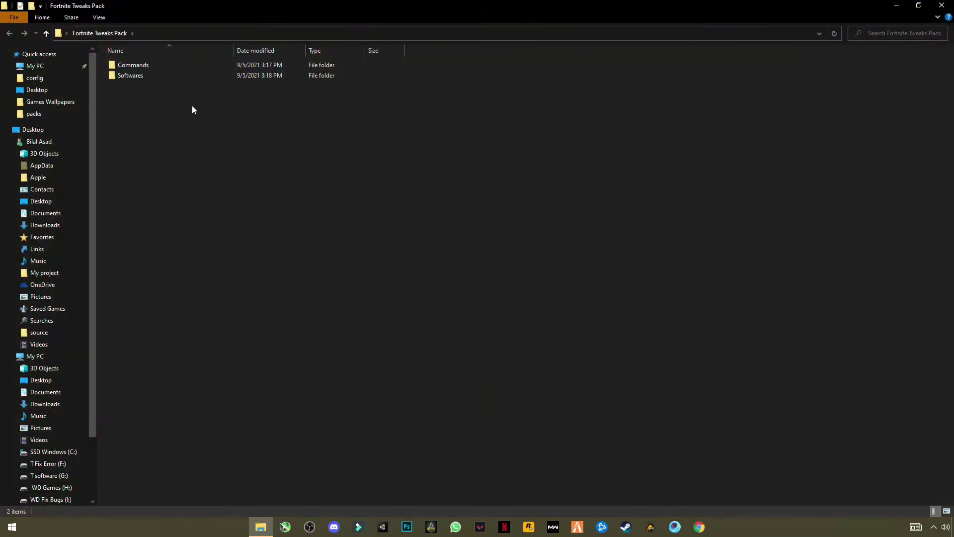
drag(137, 99, 124, 83)
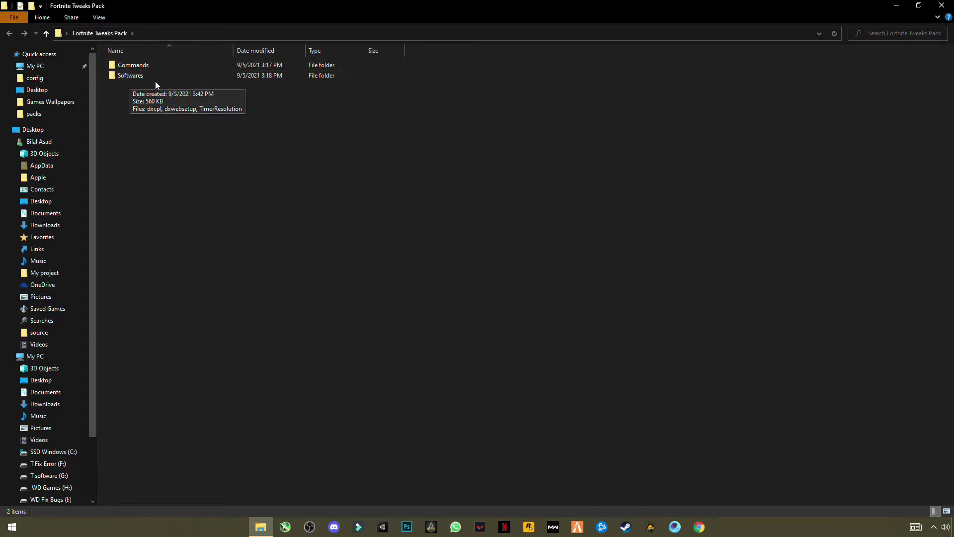
click(139, 80)
double_click(138, 79)
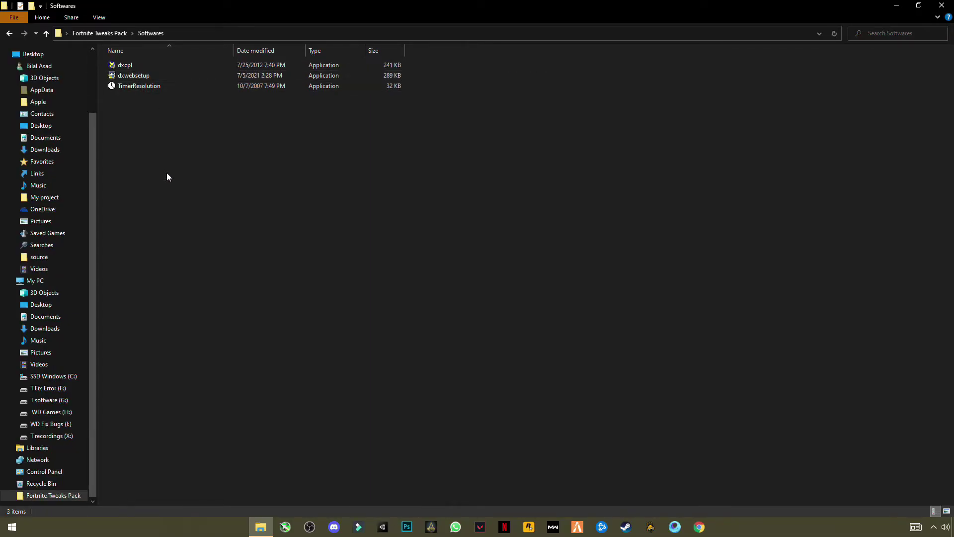
- Launch dxcpl with admin approval, enable Force WARP, and open the Scope's Edit List
right_click(130, 67)
click(85, 75)
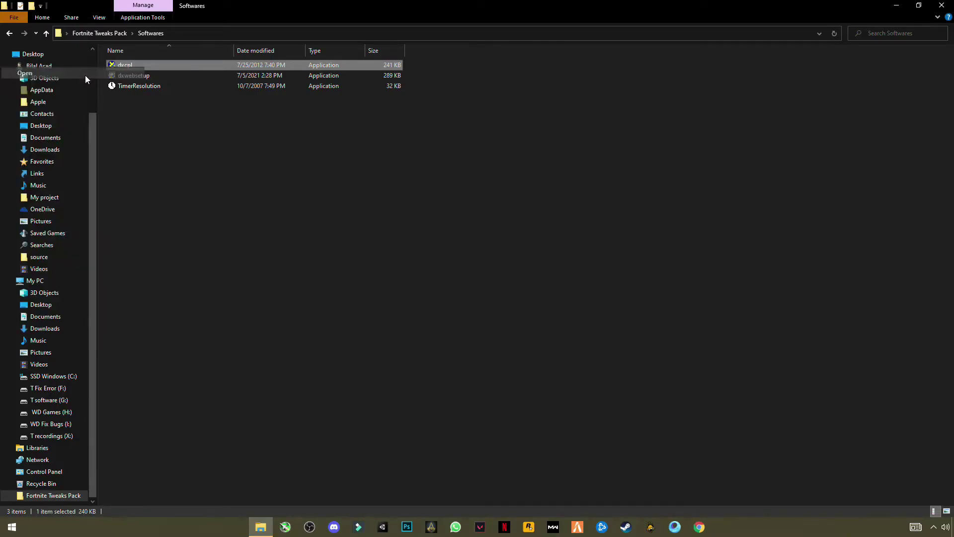
click(426, 331)
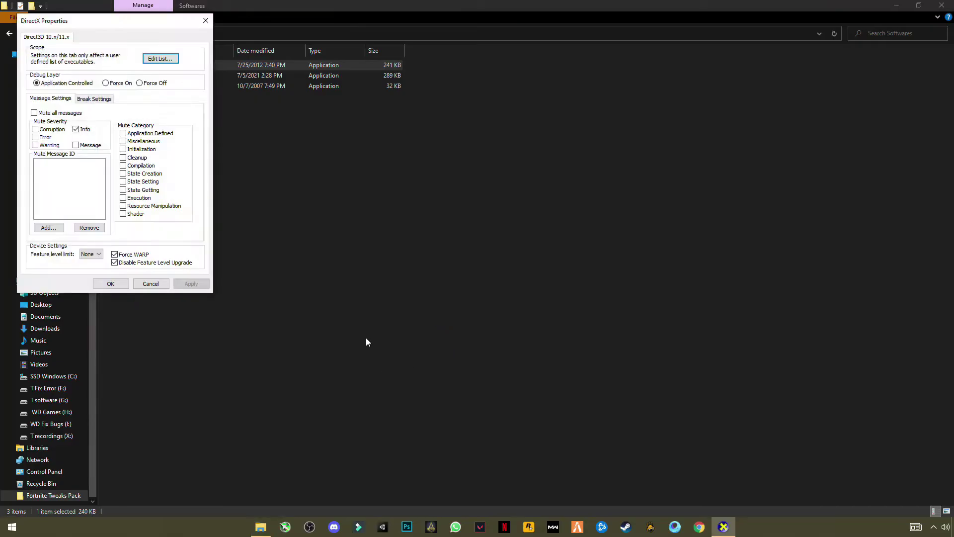
drag(120, 26, 507, 88)
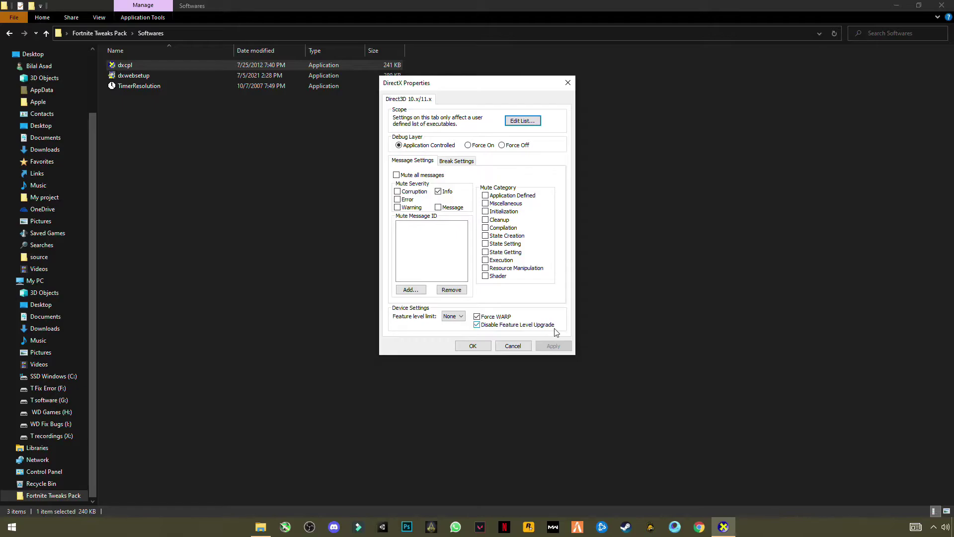
click(477, 315)
click(523, 122)
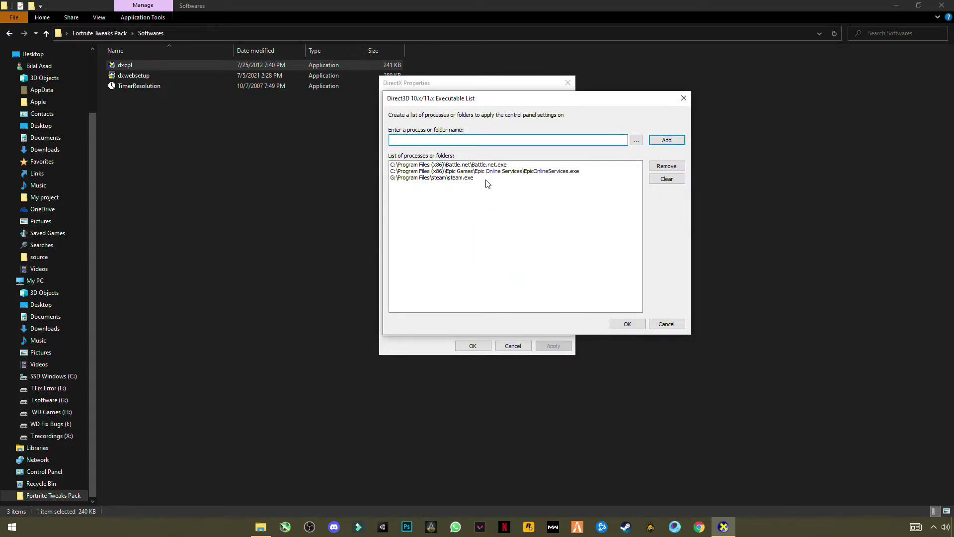
- Browse for a program, checking C: and H: before settling on the T software (G:) drive
click(637, 141)
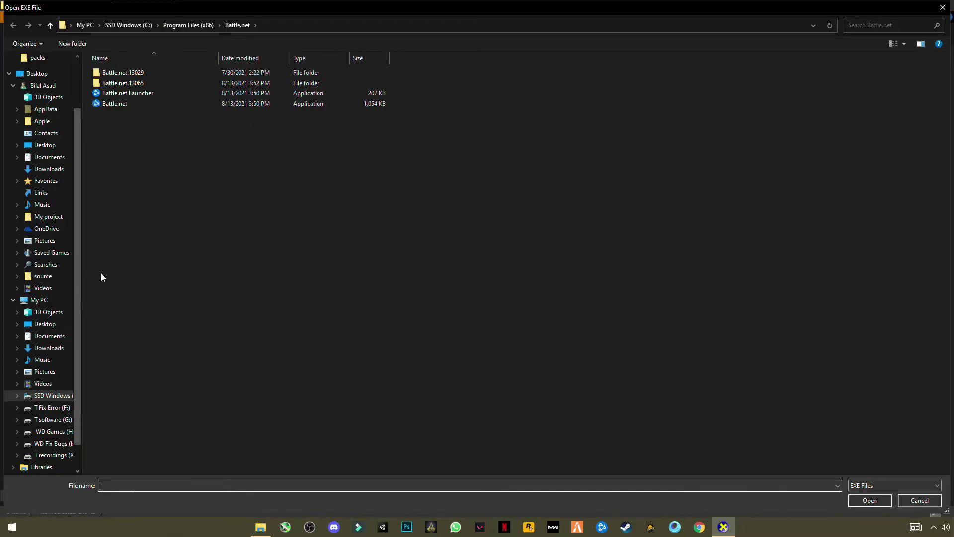
click(66, 396)
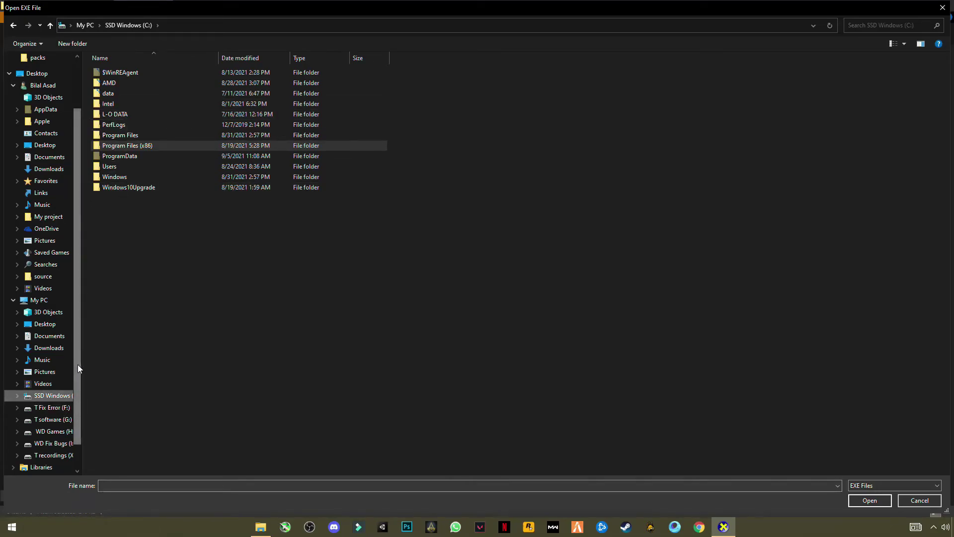
double_click(111, 137)
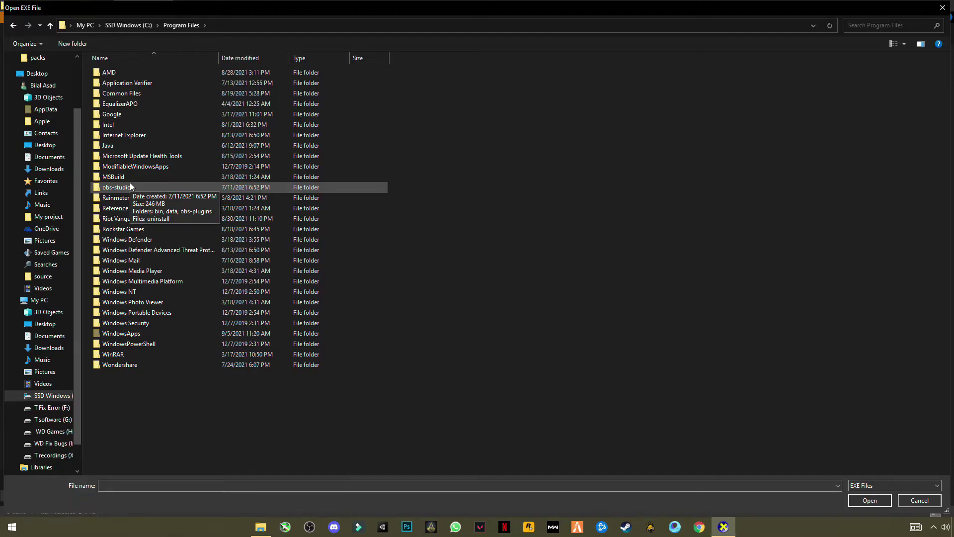
key(e)
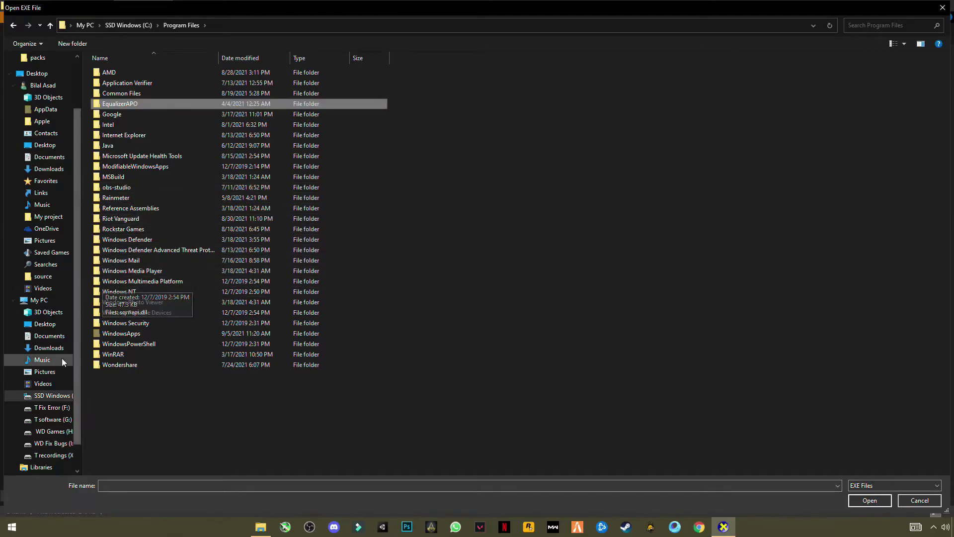
click(68, 421)
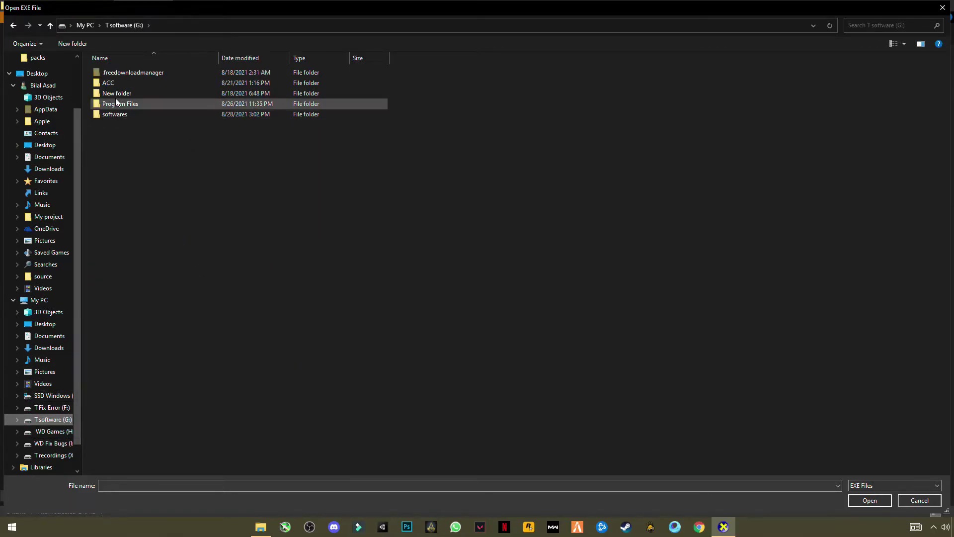
click(64, 431)
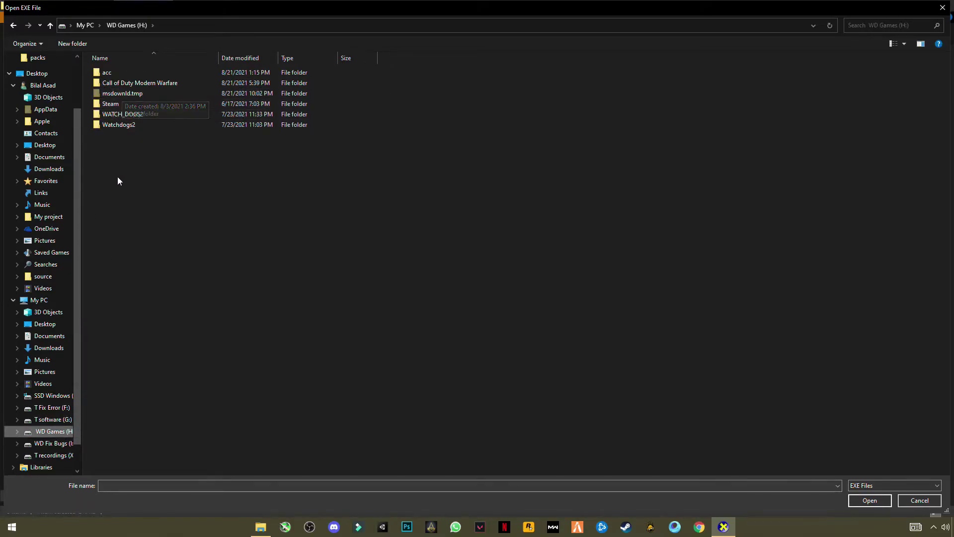
click(62, 420)
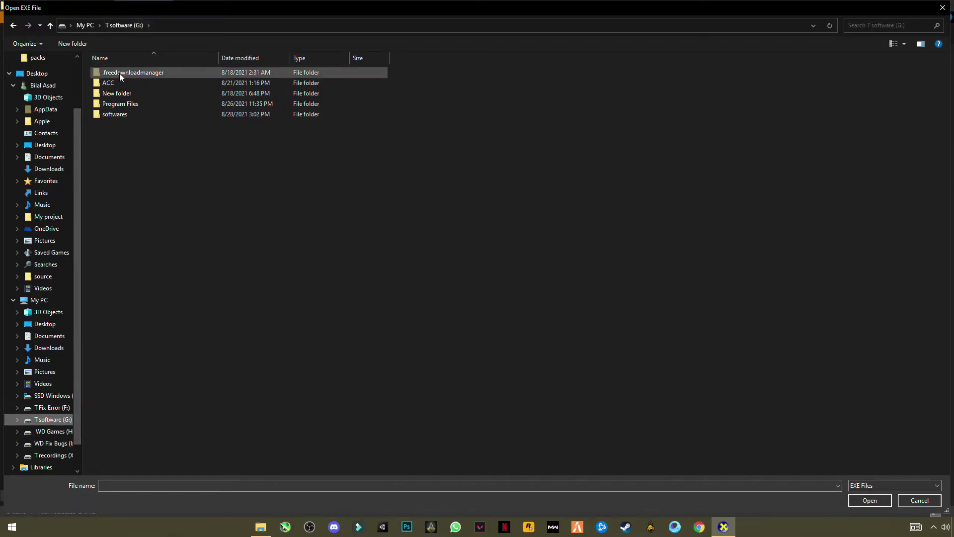
- Navigate to G:\Program Files\Epic Games\Launcher\Engine\Binaries\Win64 and pick EpicGamesLauncher.exe
double_click(133, 104)
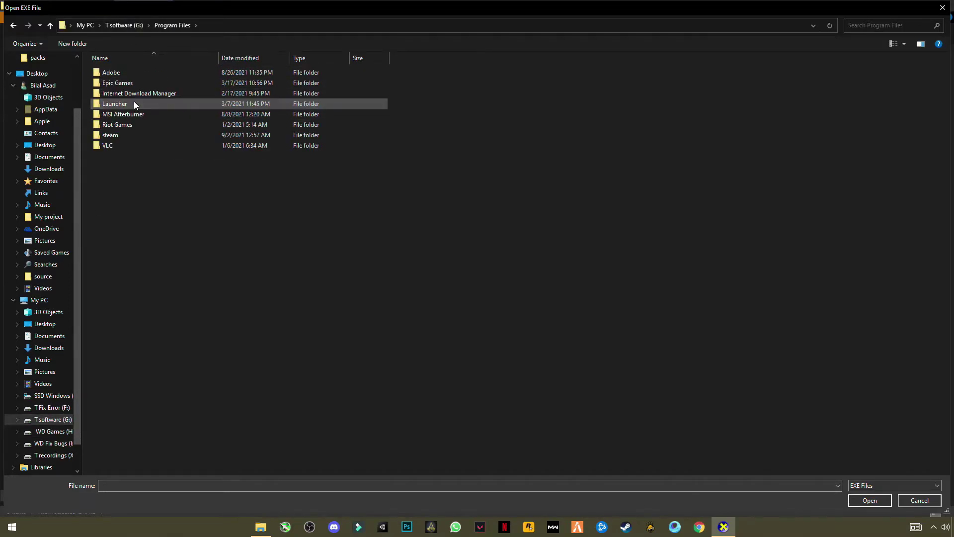
double_click(112, 83)
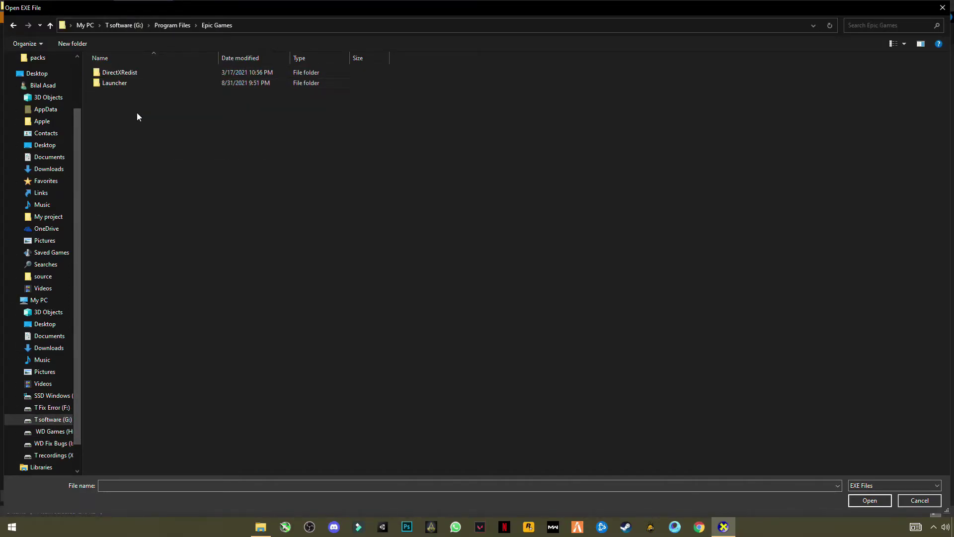
double_click(119, 83)
double_click(119, 72)
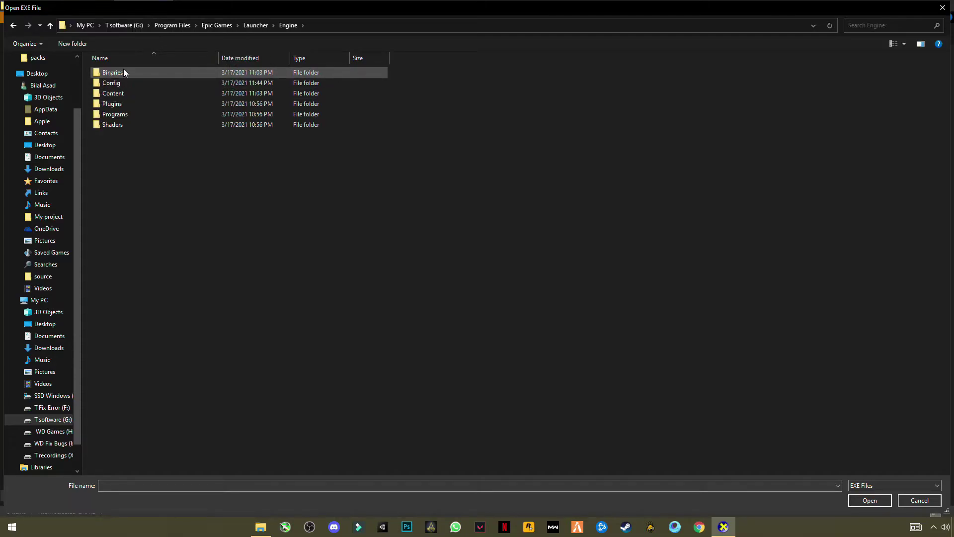
double_click(127, 71)
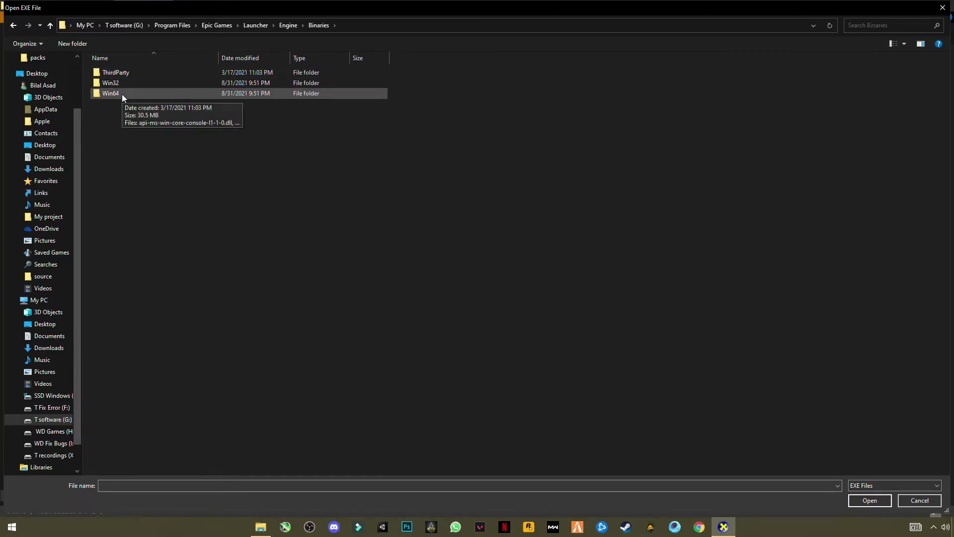
double_click(111, 93)
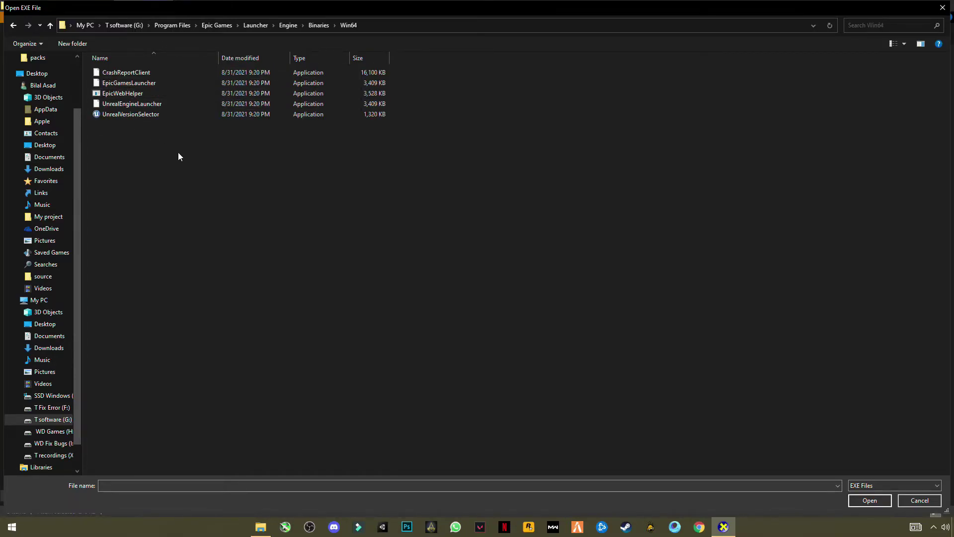
click(136, 85)
- Add EpicGamesLauncher.exe to the executable list and apply the DirectX settings
click(862, 501)
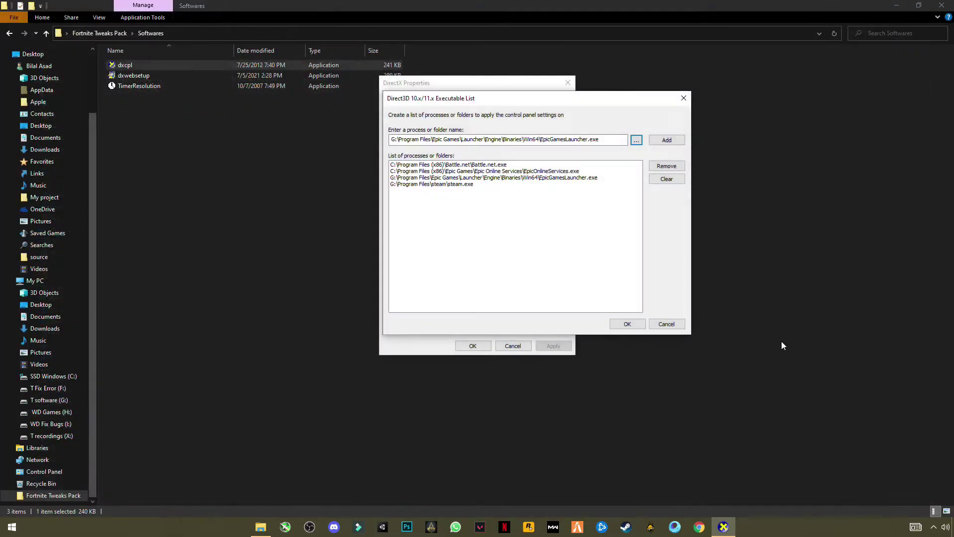
click(632, 324)
click(552, 346)
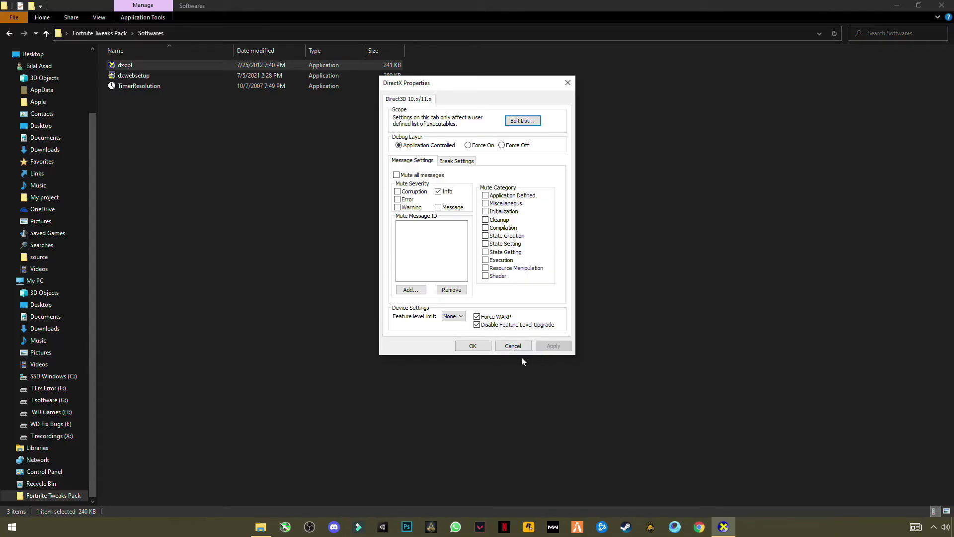
click(474, 347)
- Reopen Fortnite Tweaks Pack > Softwares and run dxwebsetup with admin approval
click(941, 5)
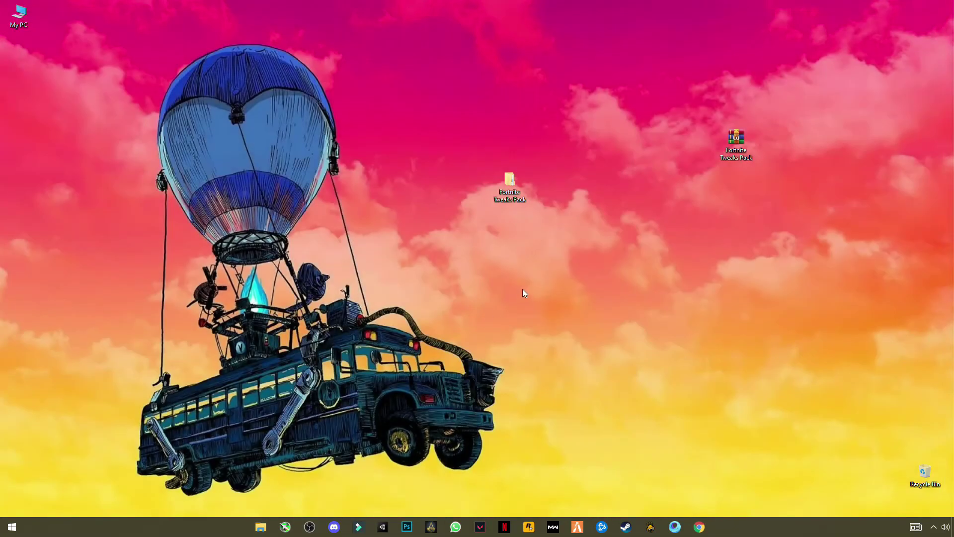
double_click(511, 201)
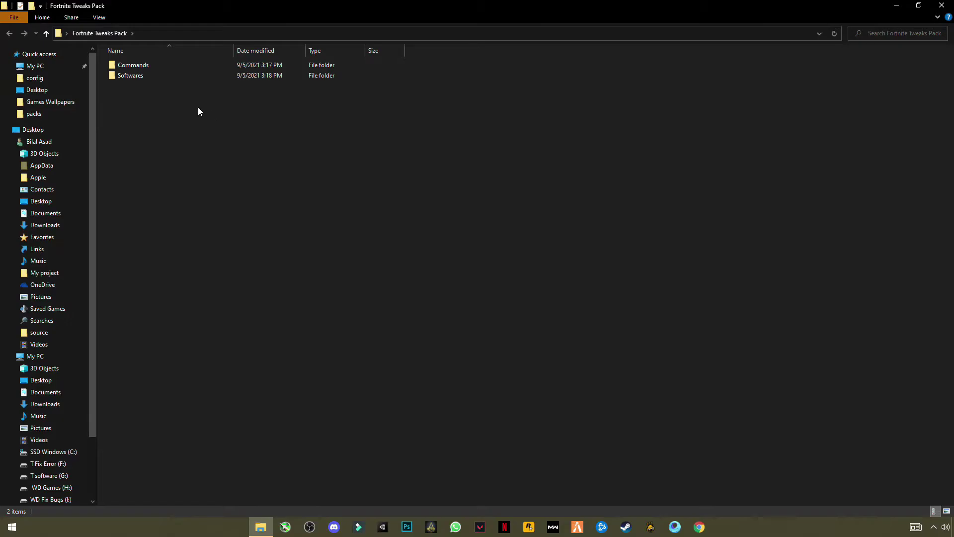
double_click(127, 76)
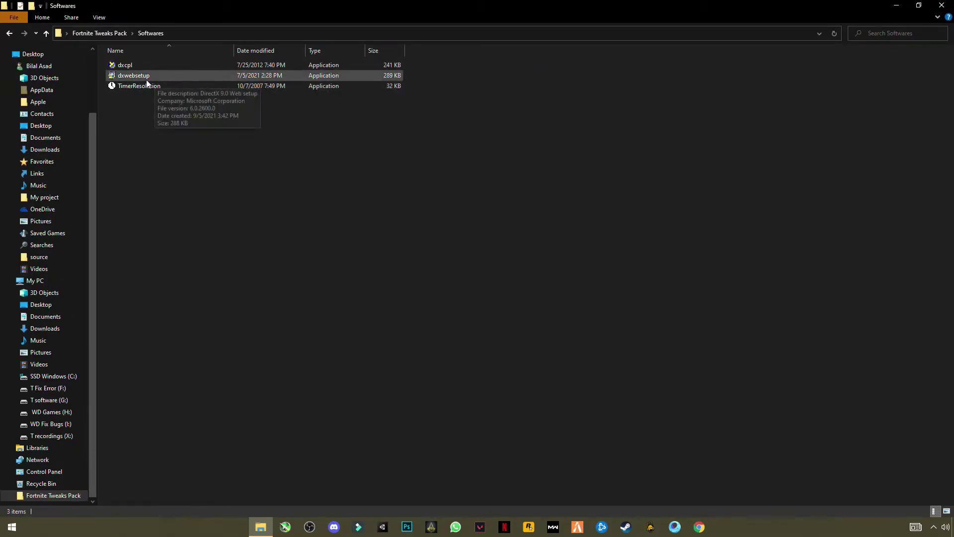
double_click(144, 75)
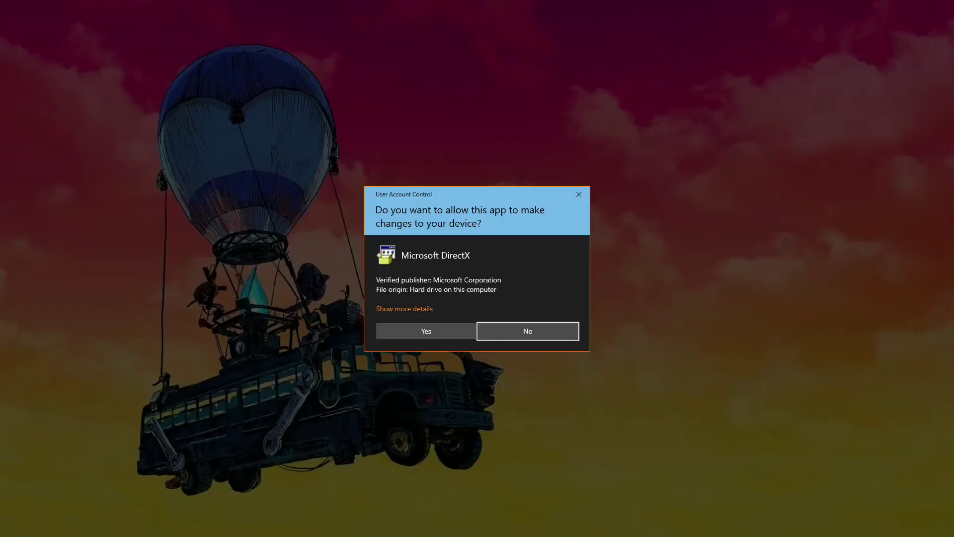
click(430, 332)
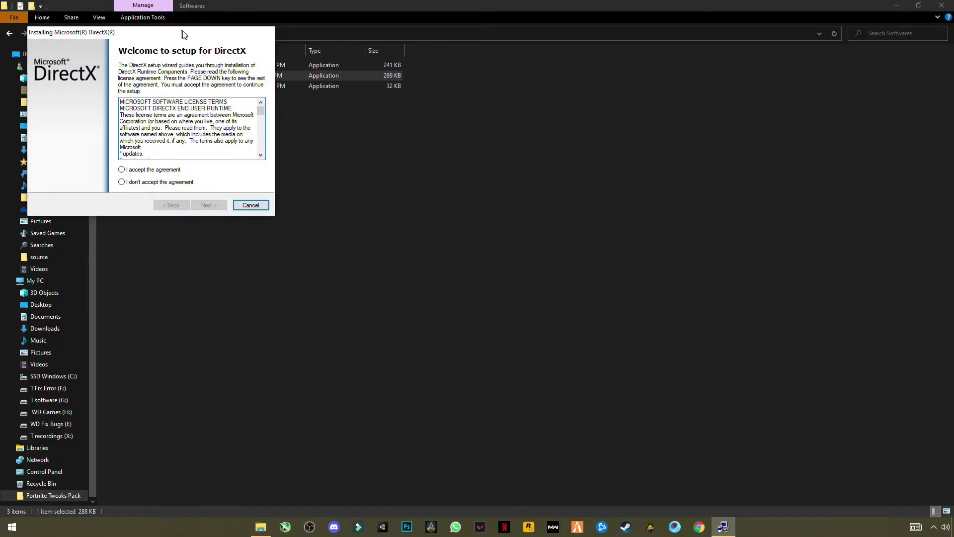
- Accept the license, decline the Bing Bar, and install DirectX through to Finish
drag(180, 33, 402, 124)
click(352, 263)
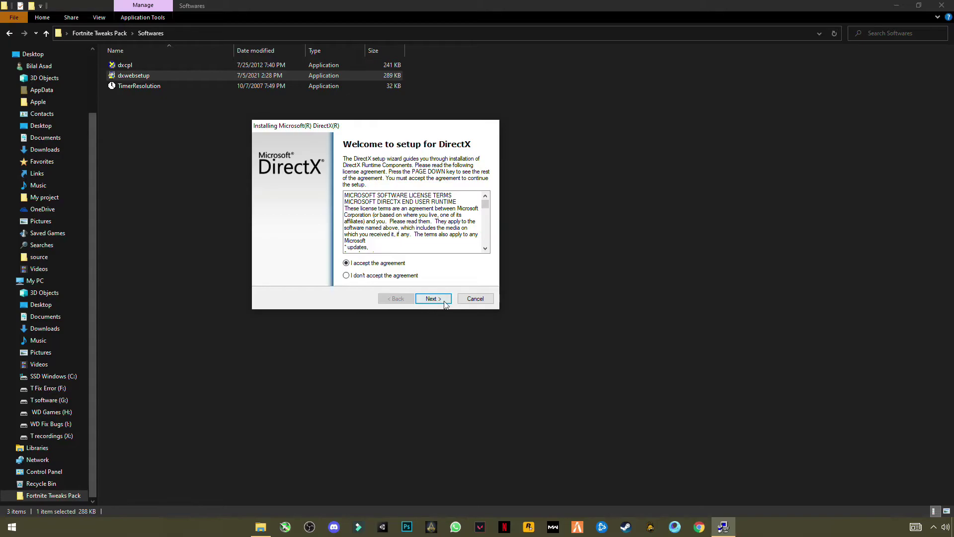
click(432, 299)
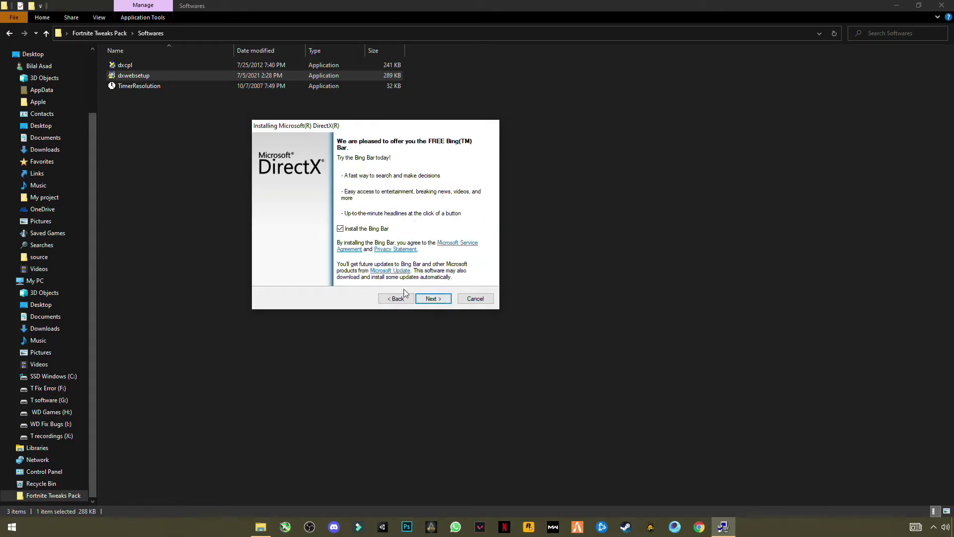
click(340, 230)
click(430, 298)
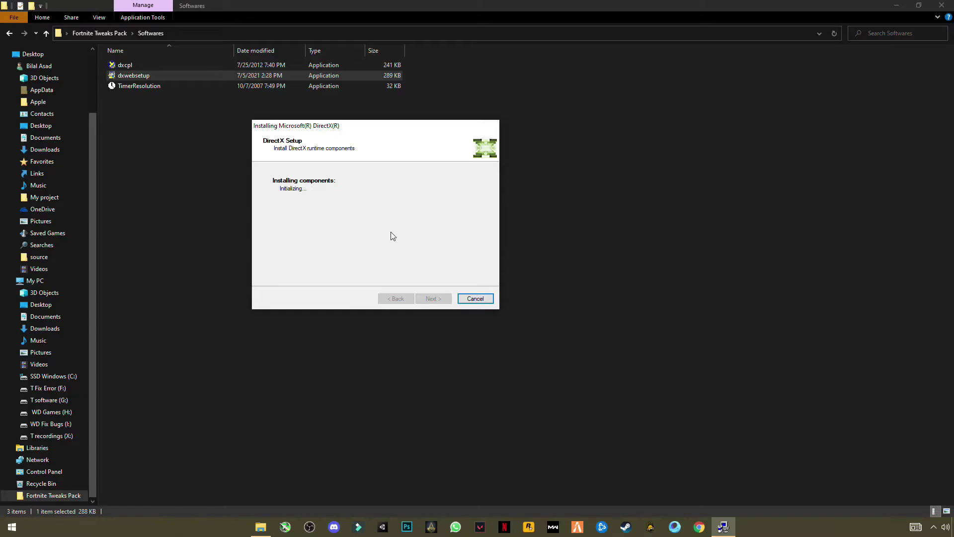
click(431, 298)
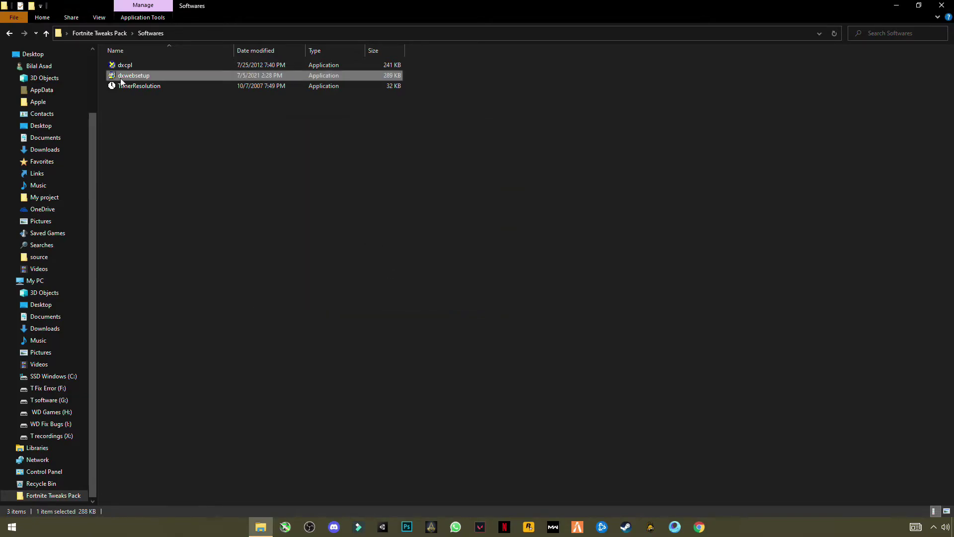
click(124, 107)
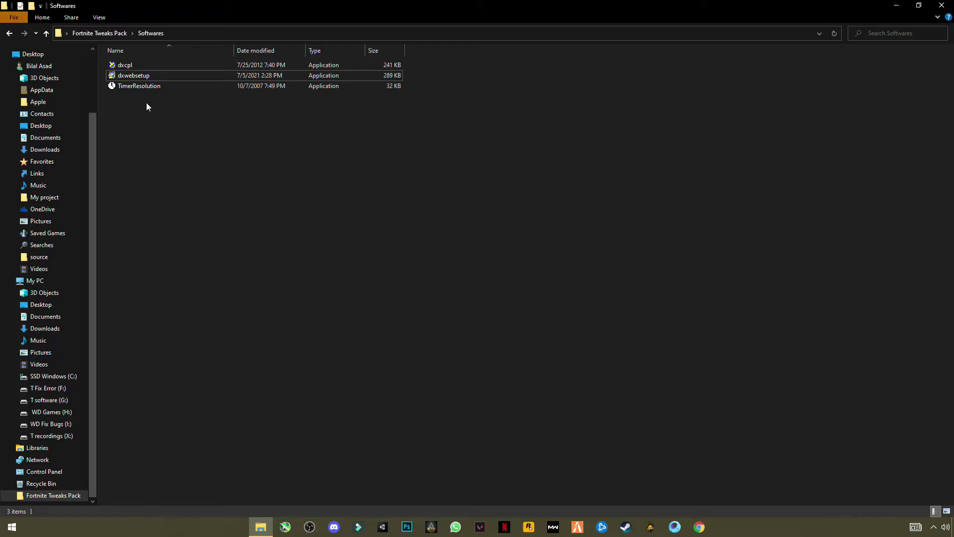
- Run TimerResolution, press Maximum so Current Resolution reads 0.500 ms, then close the tool
right_click(141, 87)
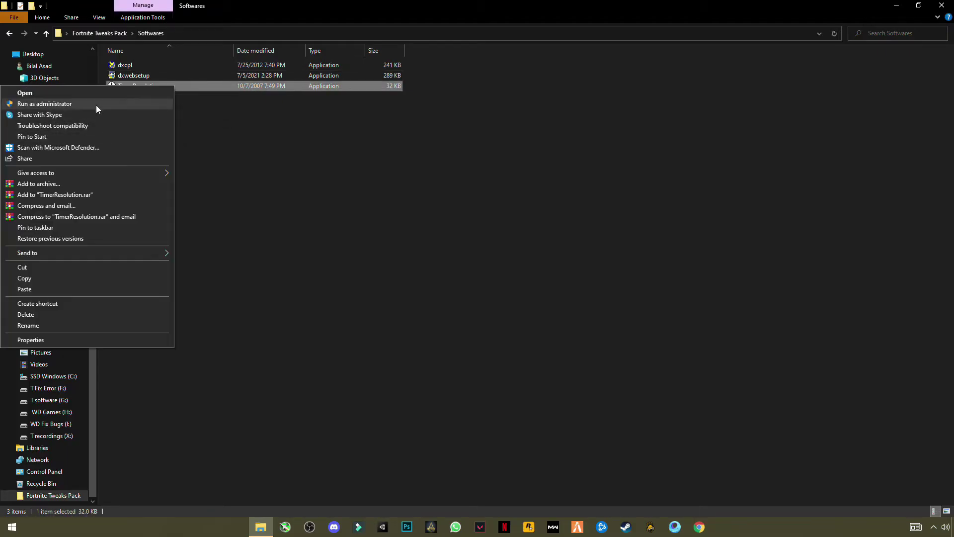
click(54, 94)
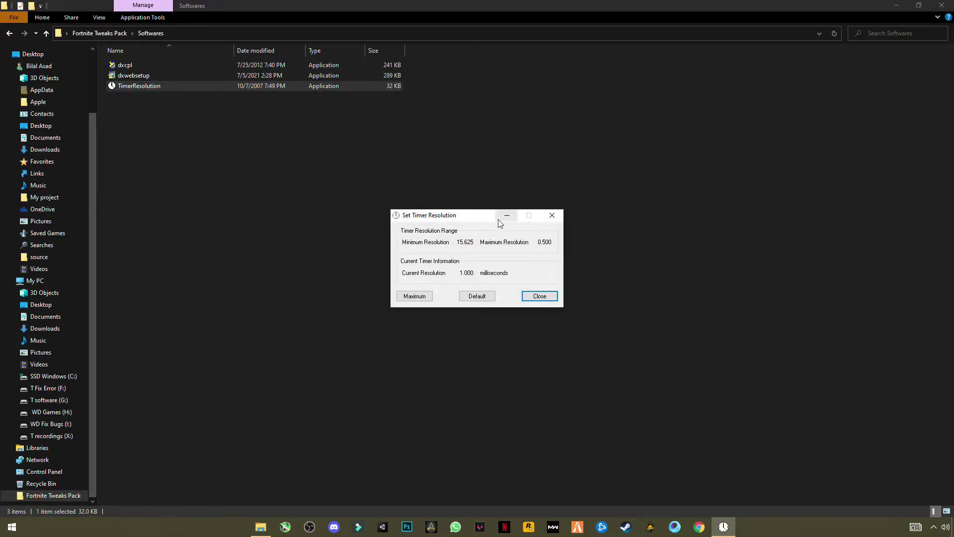
drag(488, 217, 514, 163)
drag(563, 188, 580, 188)
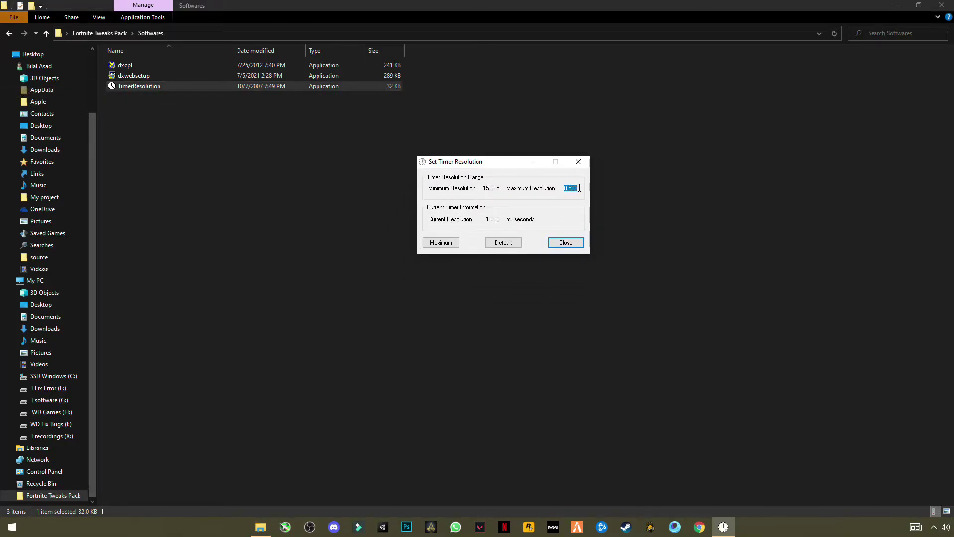
click(441, 244)
drag(485, 219, 501, 224)
click(557, 243)
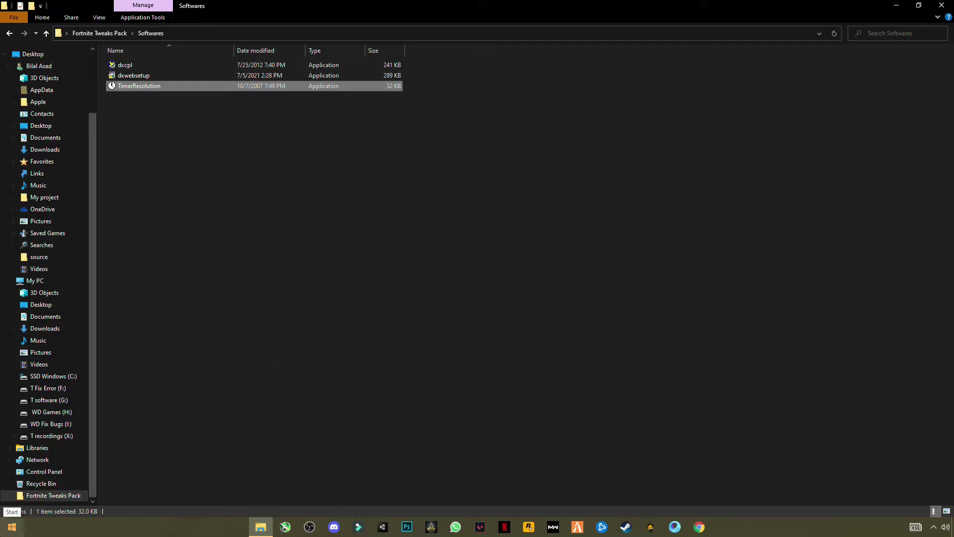
- Launch Command Prompt as administrator from Windows search with 'cmd'
click(19, 533)
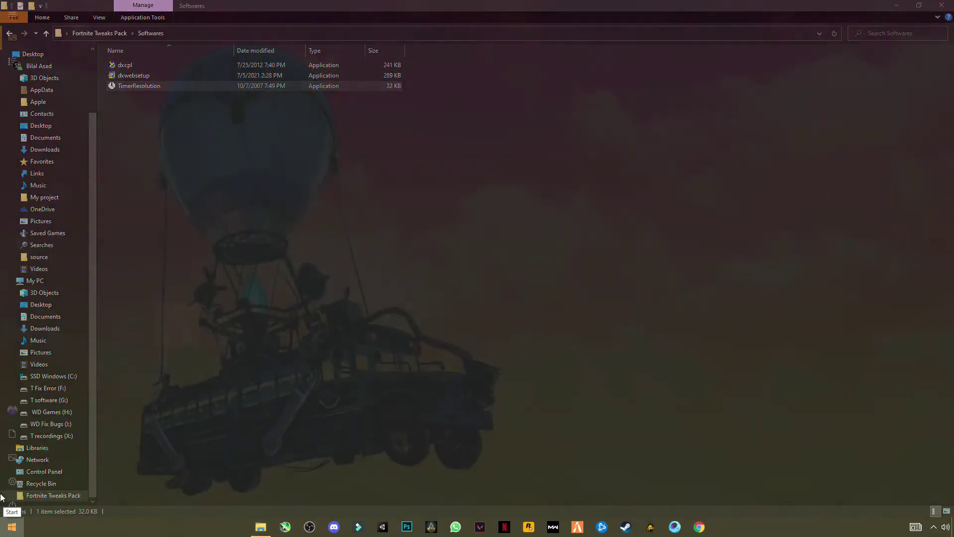
text(cmd)
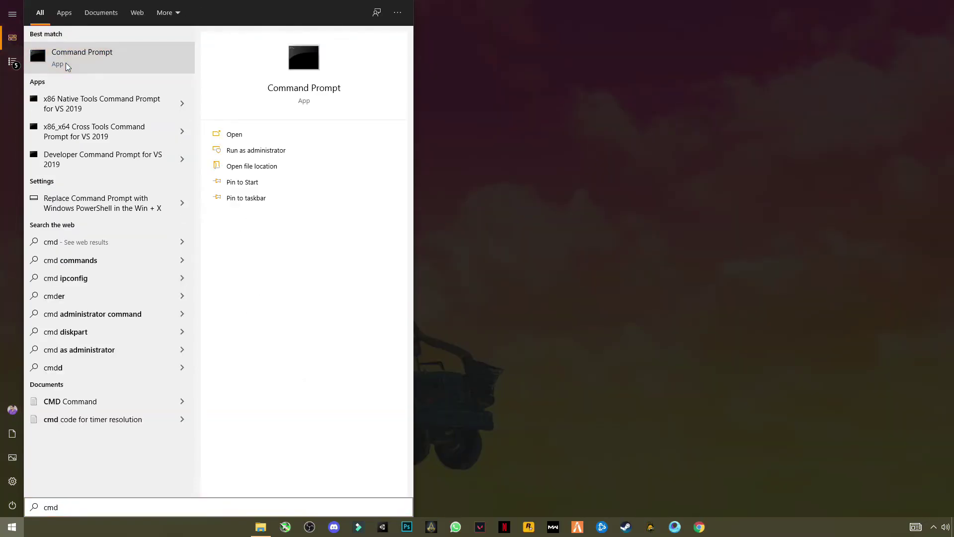
right_click(64, 63)
click(92, 74)
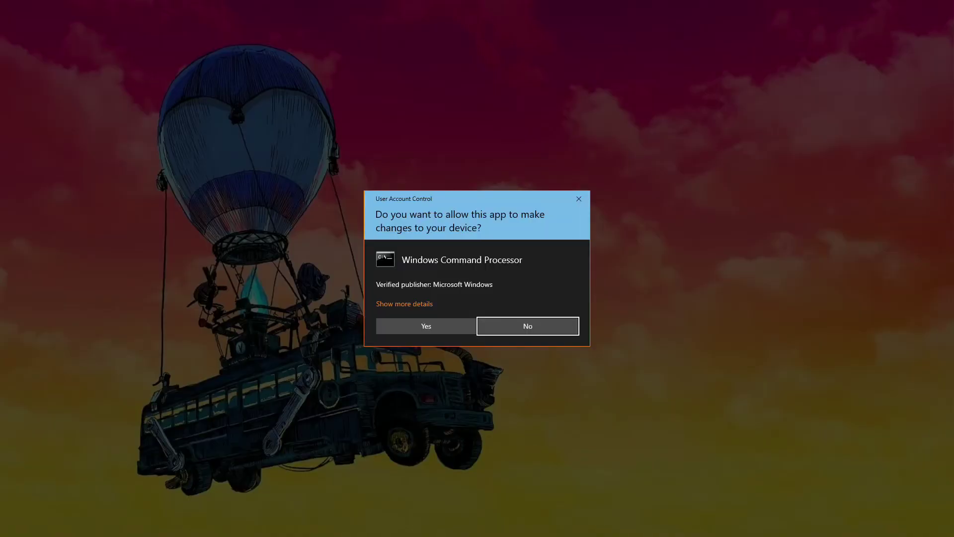
click(411, 323)
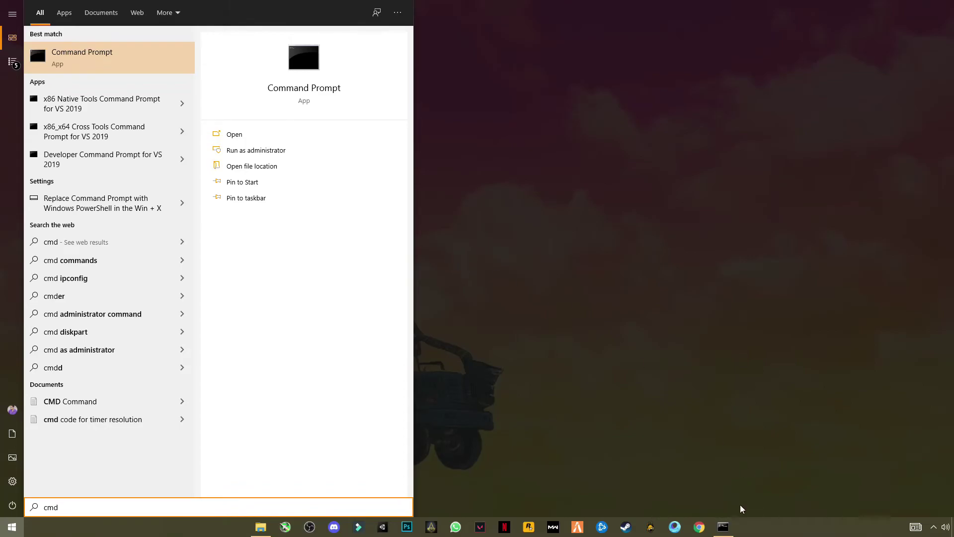
click(723, 526)
- In Explorer, go back to Fortnite Tweaks Pack and open the Commands folder
click(370, 391)
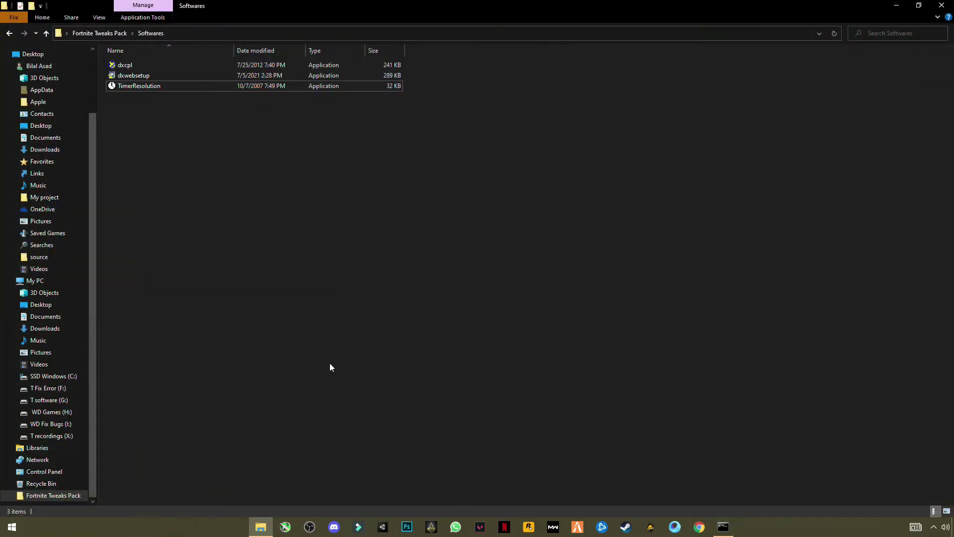
click(9, 33)
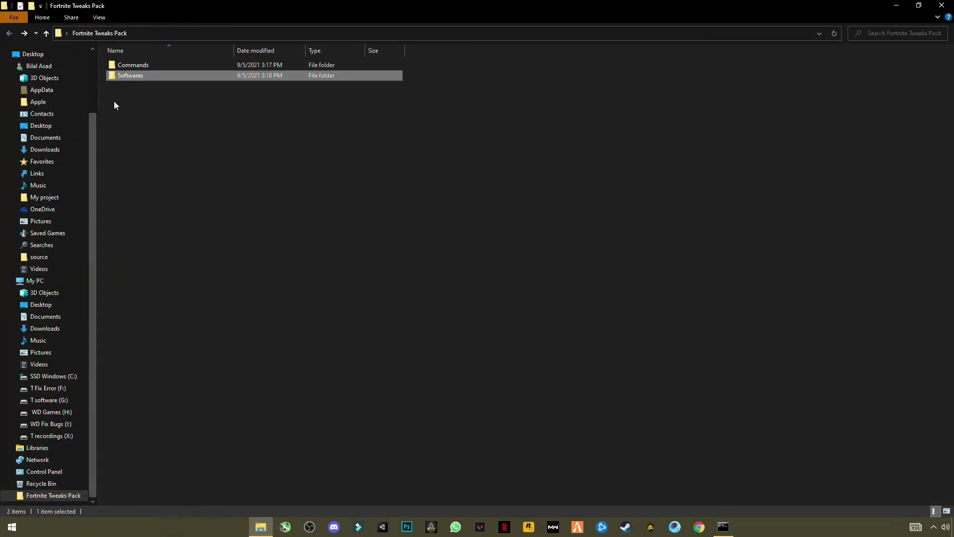
double_click(142, 66)
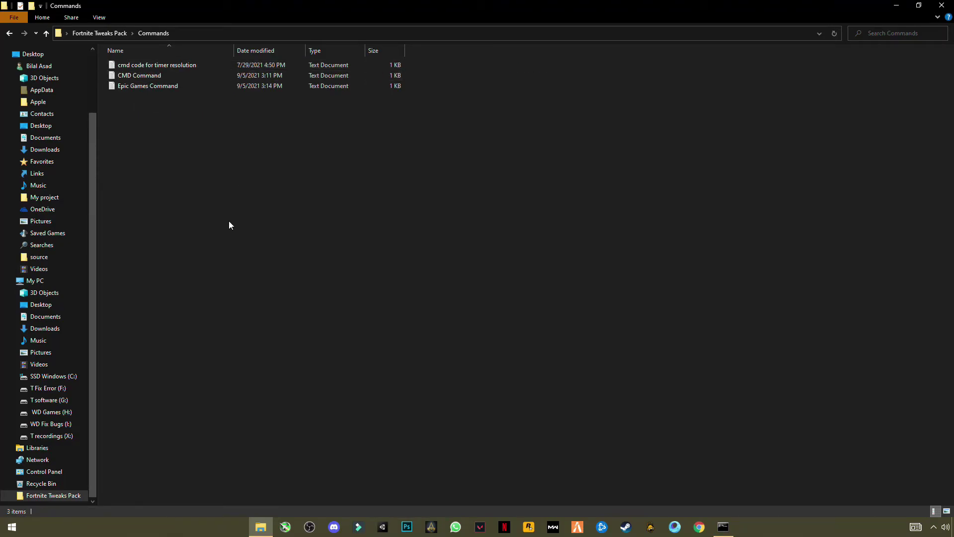
- Open 'cmd code for timer resolution' and copy its three bcdedit command lines
double_click(160, 67)
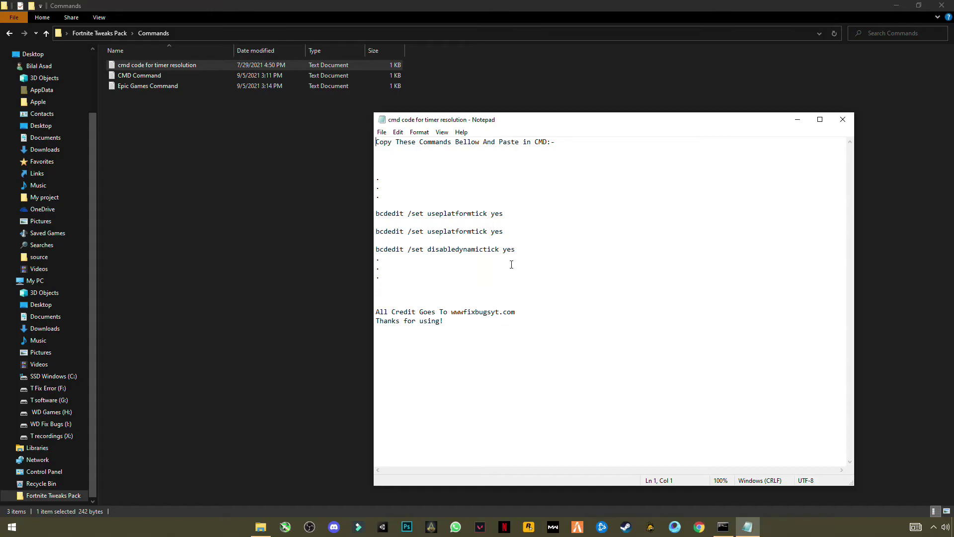
drag(517, 252, 375, 209)
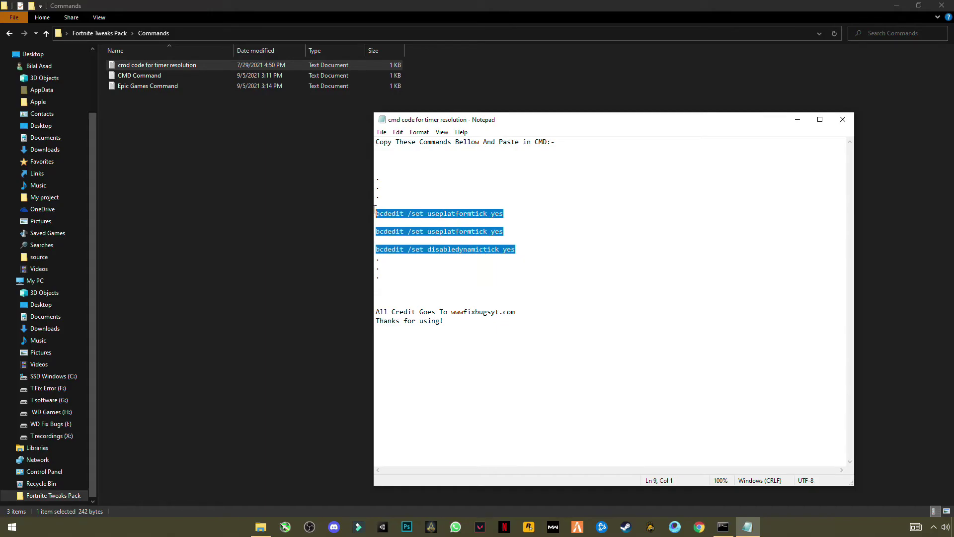
right_click(456, 215)
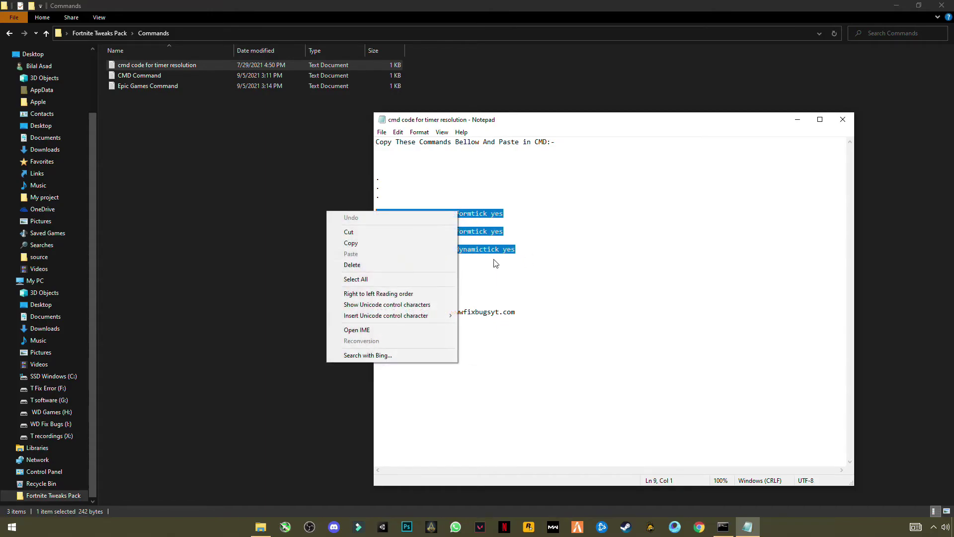
click(388, 243)
- Paste and run the bcdedit commands in the admin Command Prompt, then close the notes
click(724, 528)
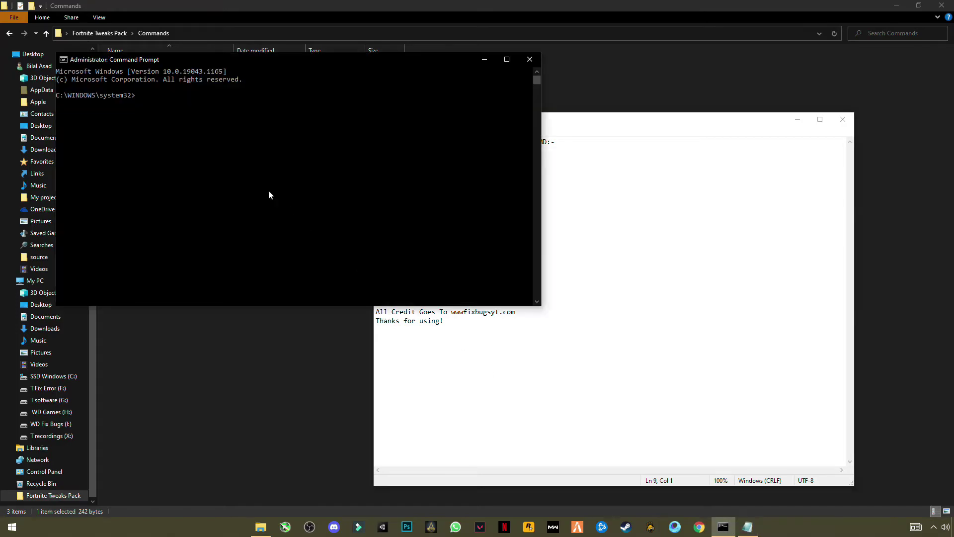
right_click(169, 108)
key(Return)
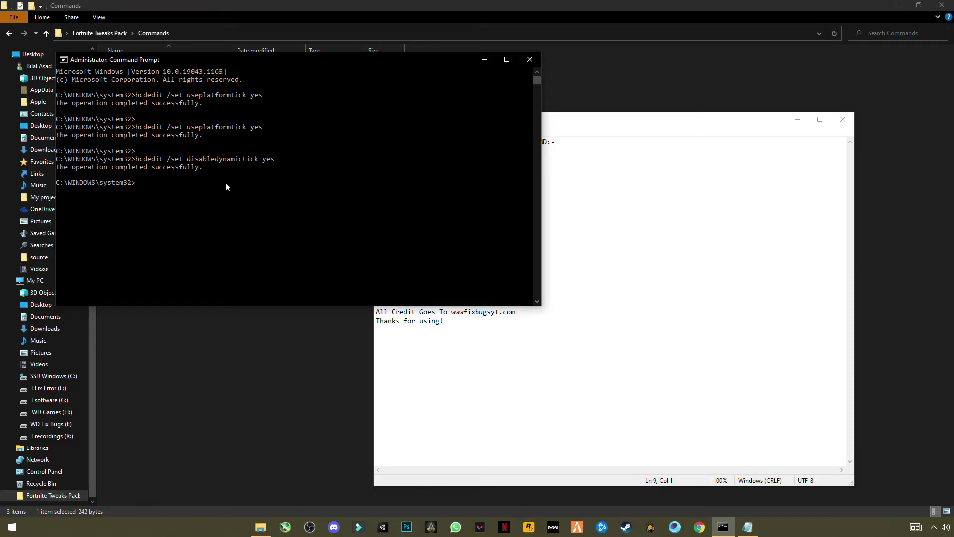
drag(336, 65, 494, 258)
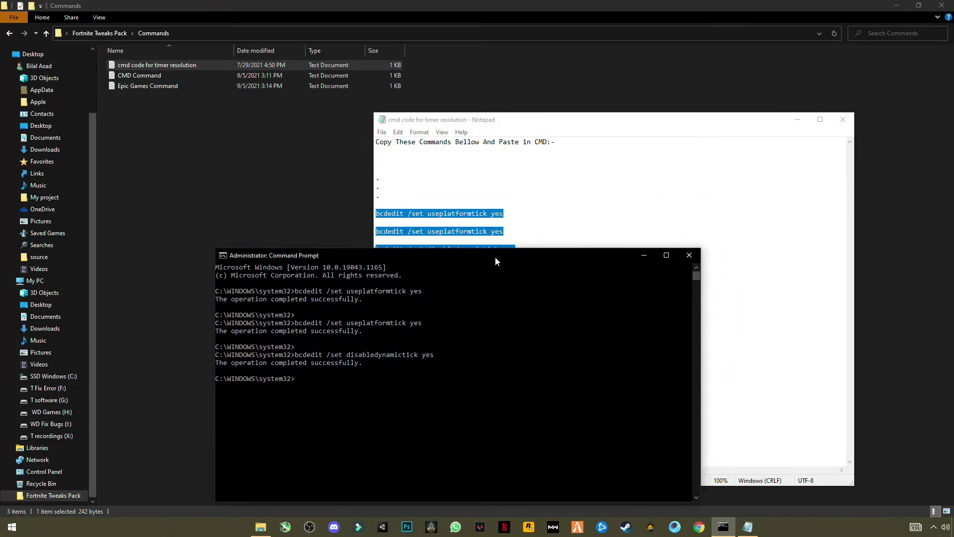
click(843, 119)
click(424, 156)
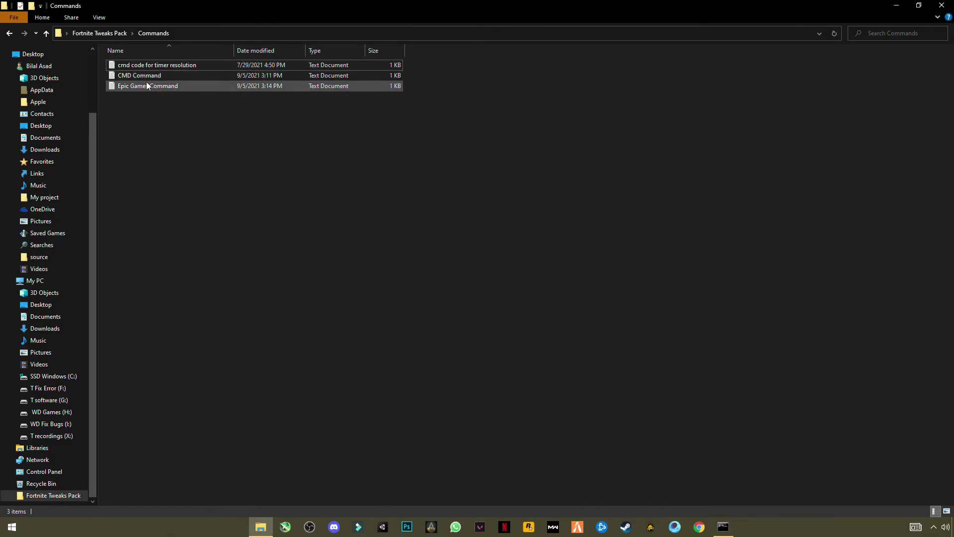
- Run the powercfg -duplicatescheme line from CMD Command in Command Prompt, then close both windows
double_click(124, 76)
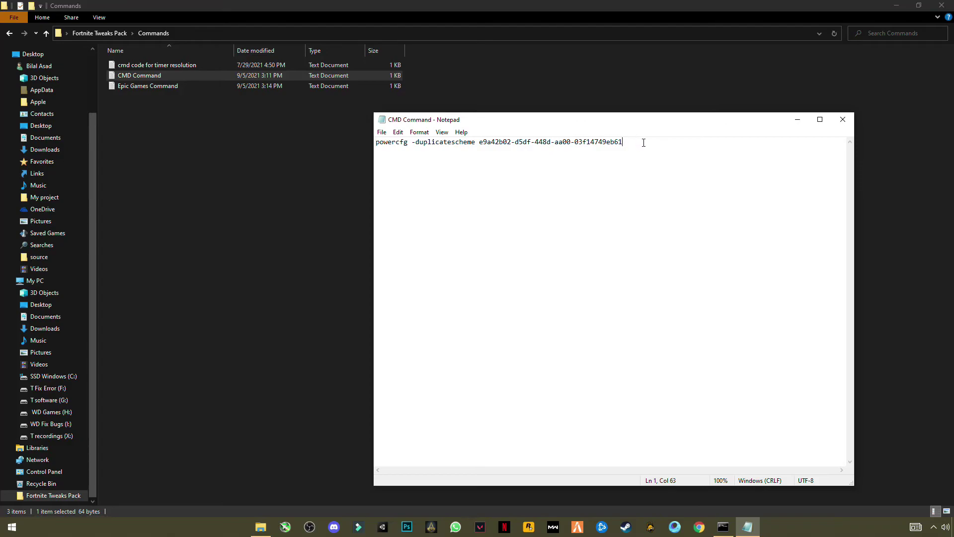
drag(374, 156, 373, 141)
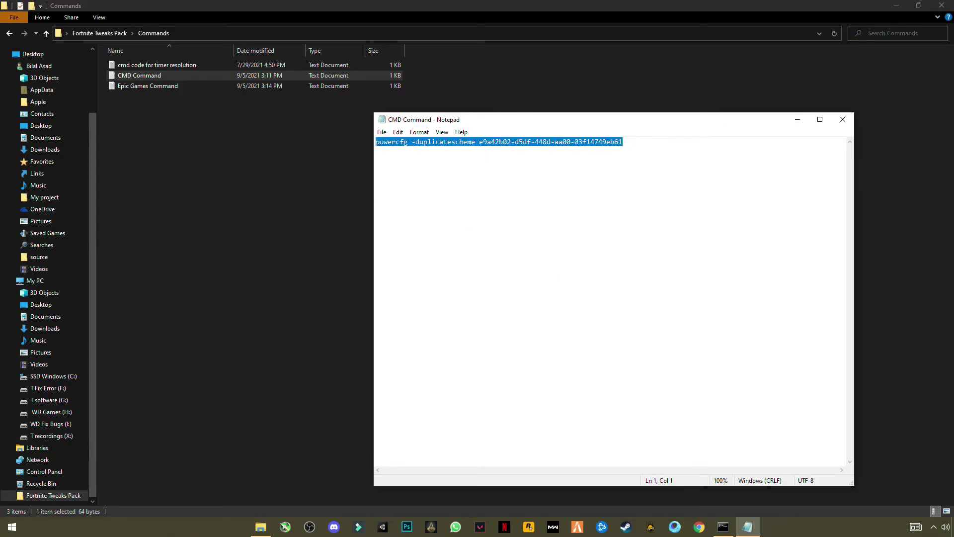
click(723, 527)
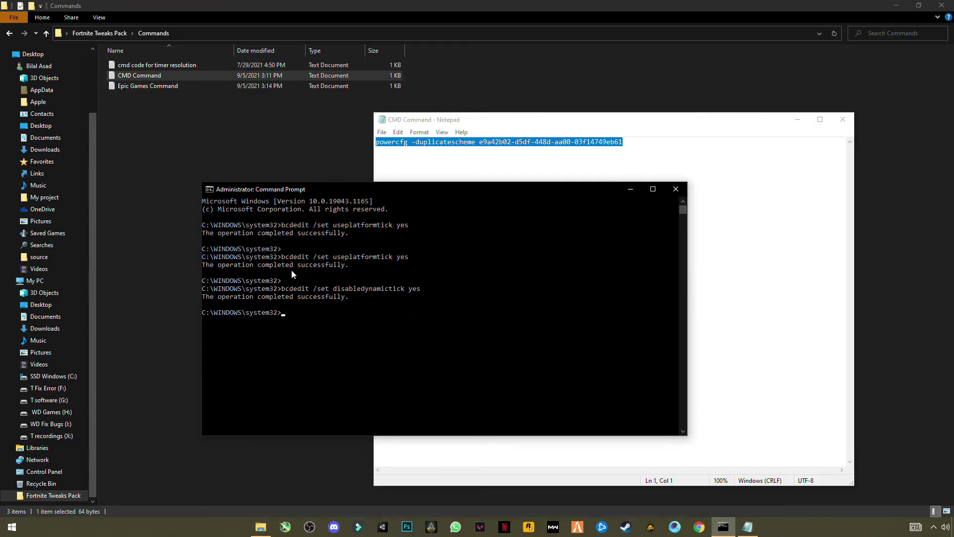
right_click(289, 319)
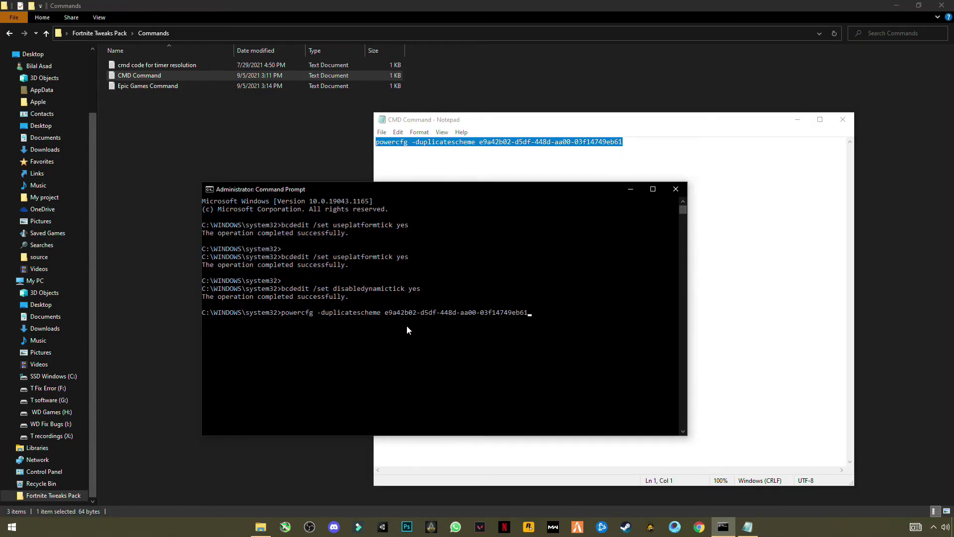
key(Return)
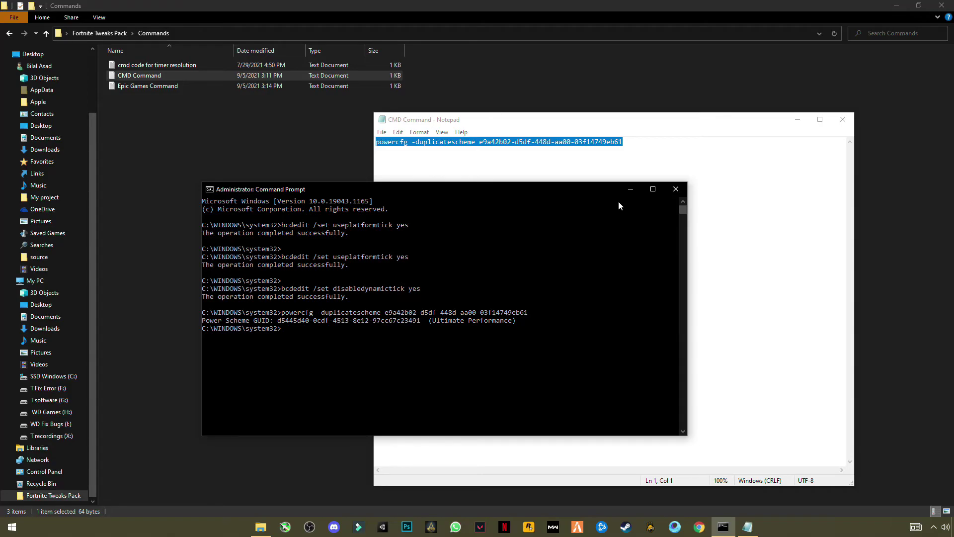
click(676, 189)
click(840, 121)
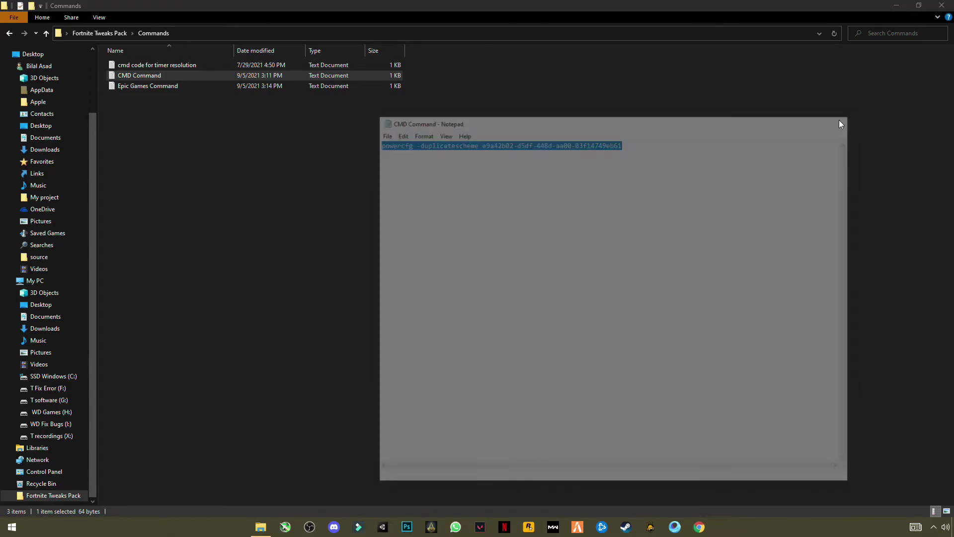
- Open the Epic Games Command file and select its launch argument line
click(150, 122)
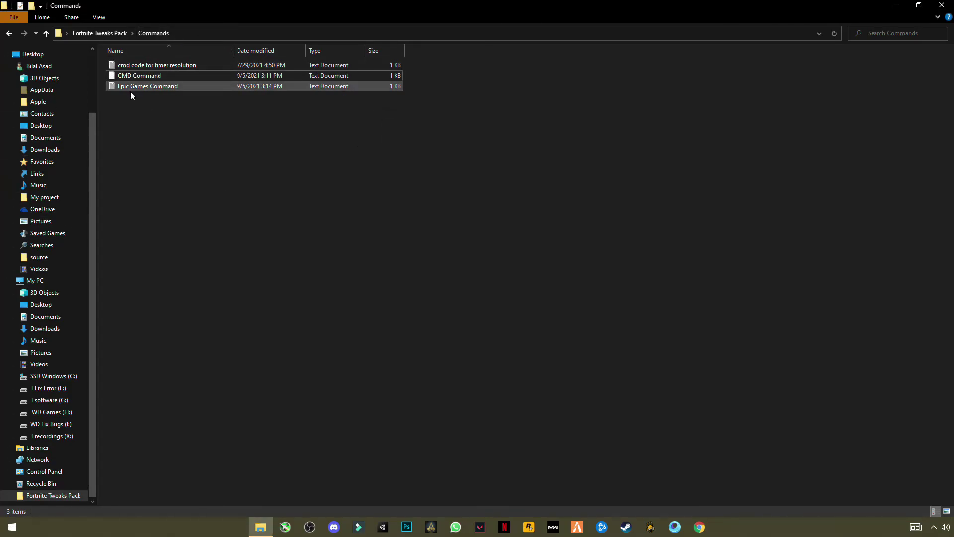
double_click(157, 86)
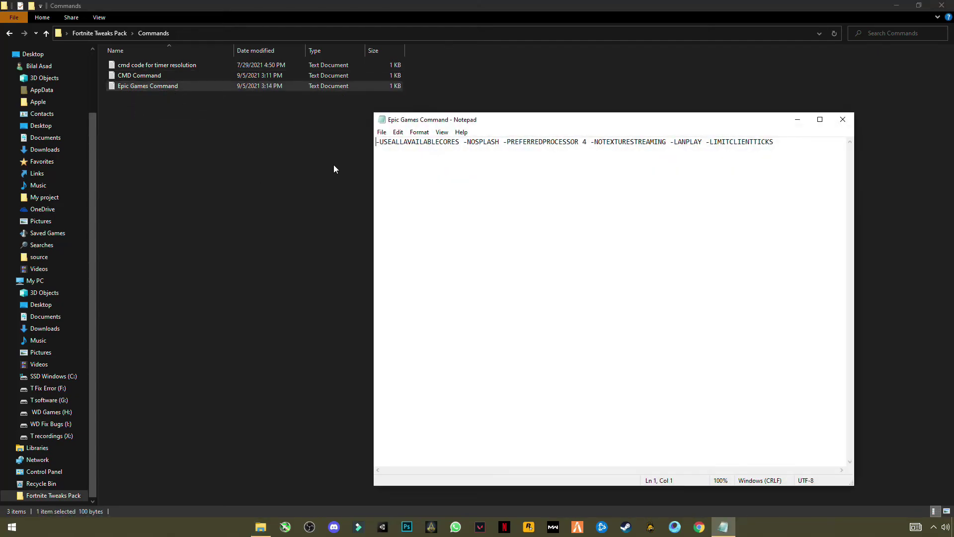
drag(788, 139, 333, 136)
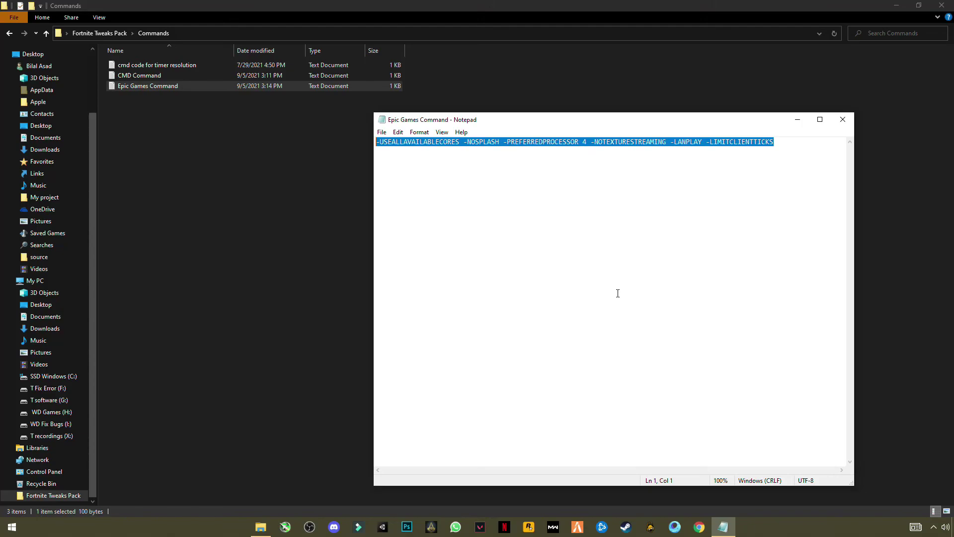
- Open Epic Games Launcher from the system tray and minimize File Explorer
click(934, 528)
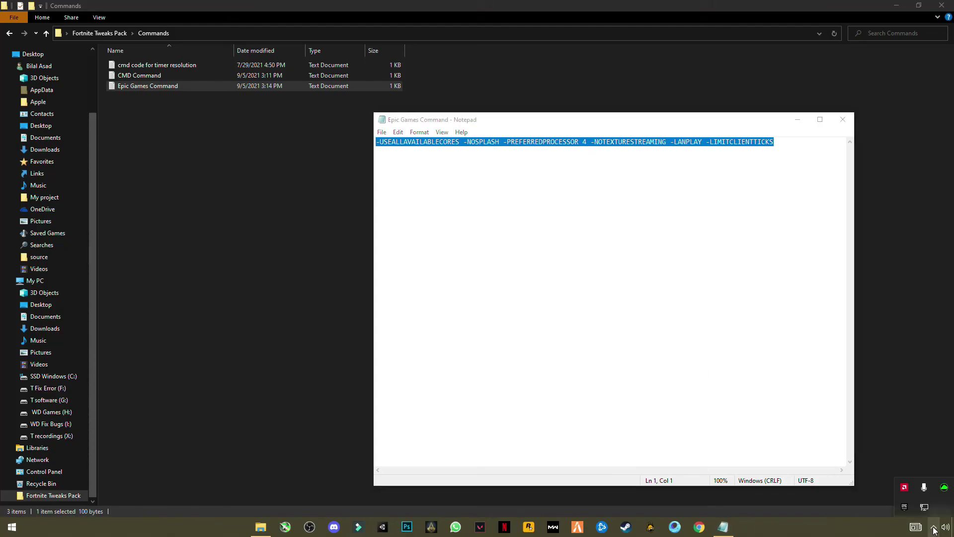
right_click(905, 507)
click(906, 453)
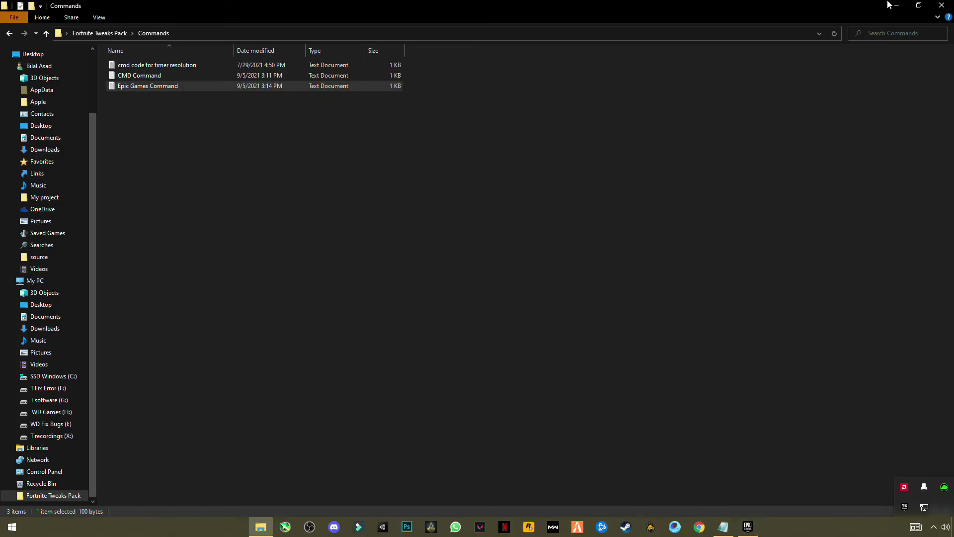
click(896, 5)
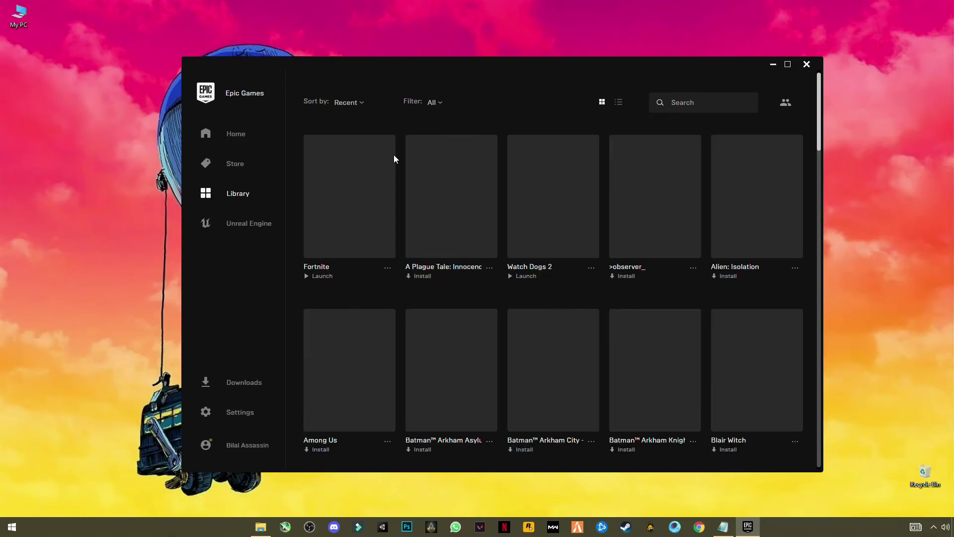
- In launcher Settings, enable FORTNITE's Additional Command Line Arguments and paste the copied launch arguments
click(249, 422)
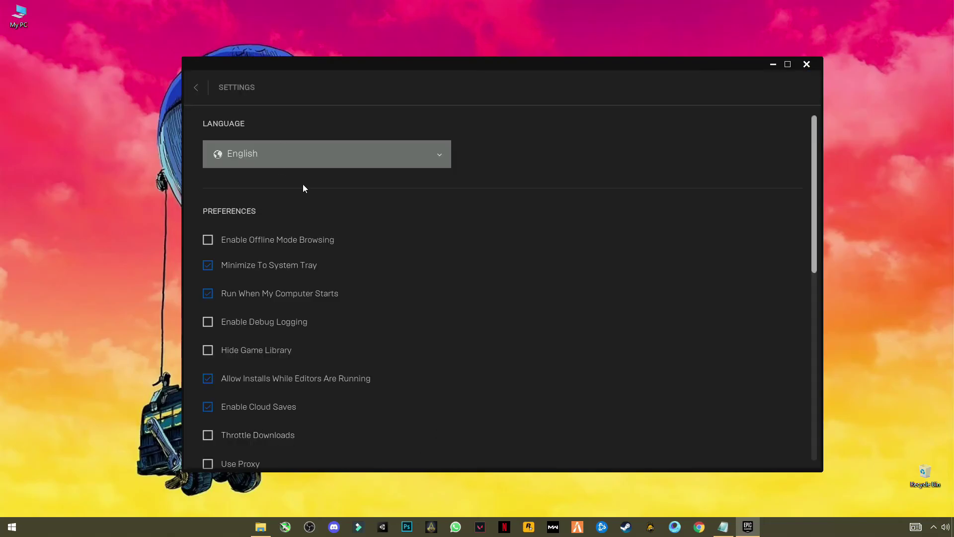
scroll(344, 234, down, 8)
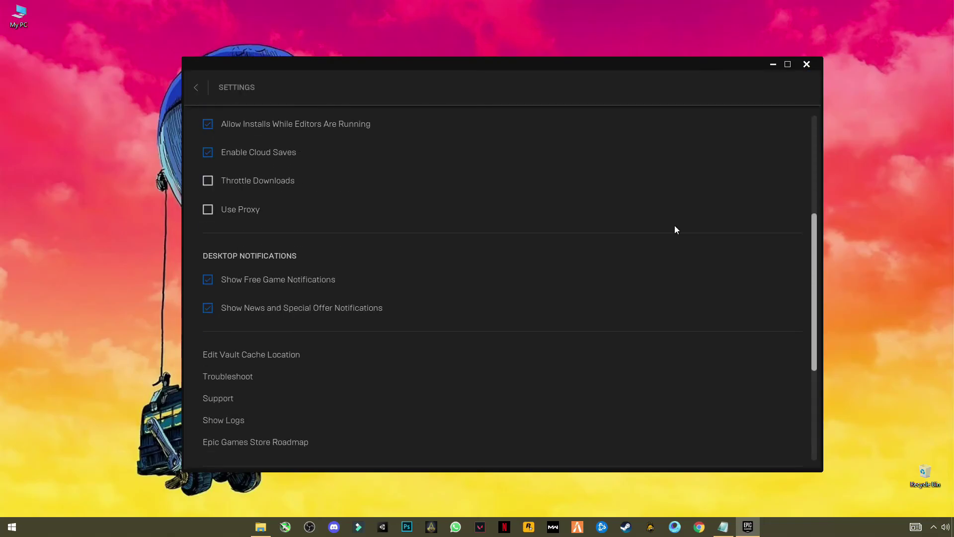
scroll(681, 243, down, 3)
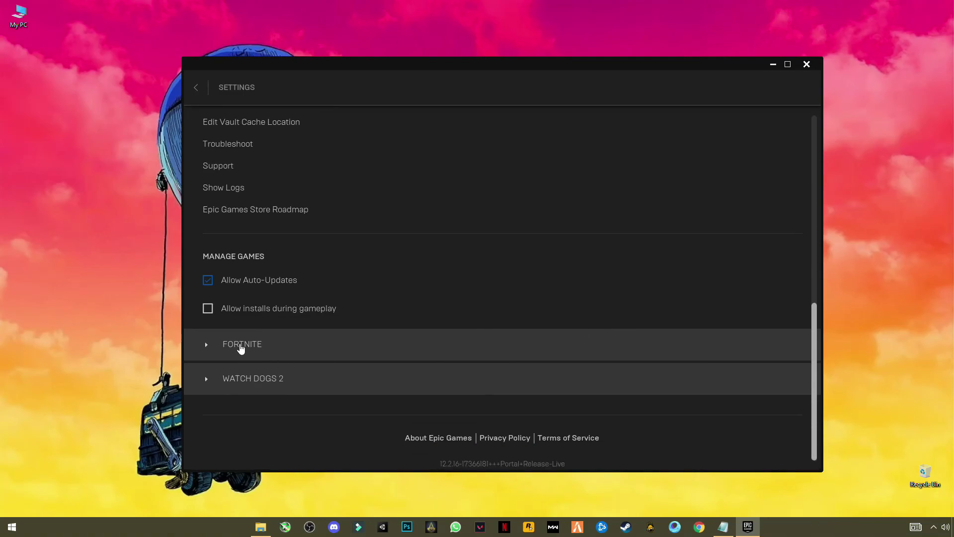
click(214, 351)
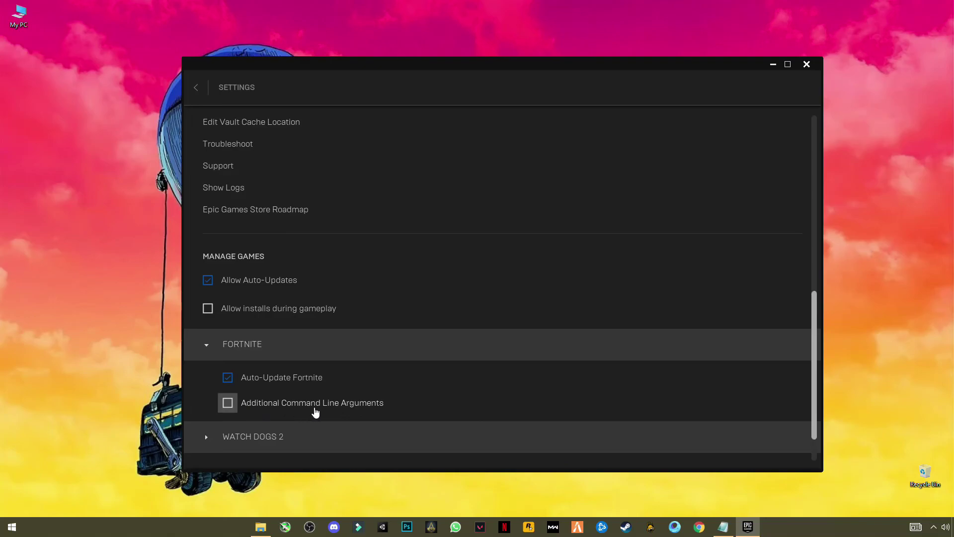
click(227, 403)
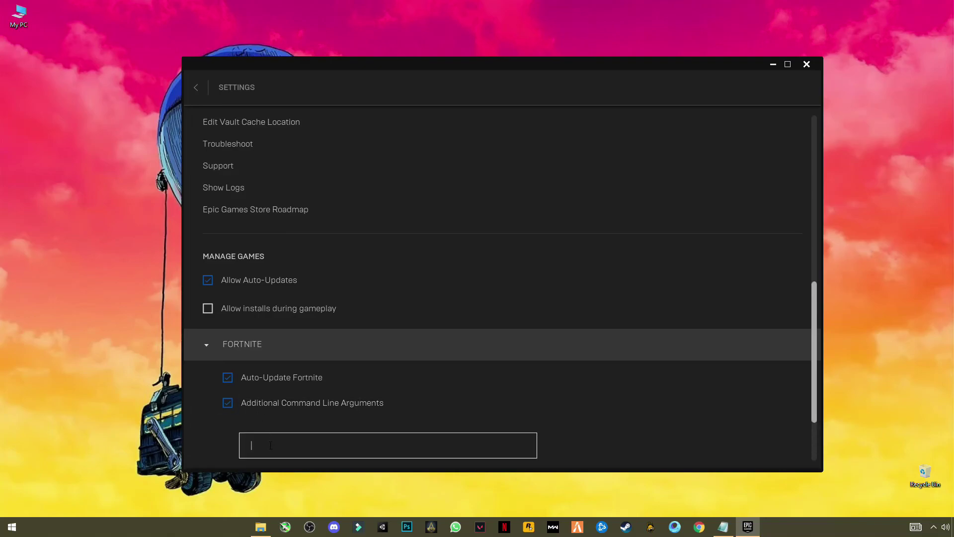
key(ctrl+v)
- Review the pasted argument string, checking the 4 after -PREFERREDPROCESSOR
scroll(420, 423, down, 2)
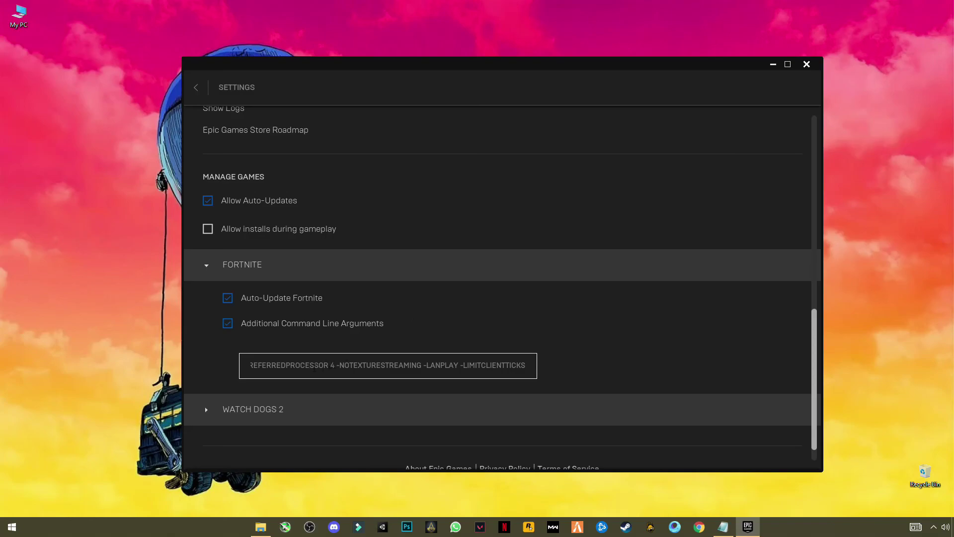
key(ctrl+a)
key(Home)
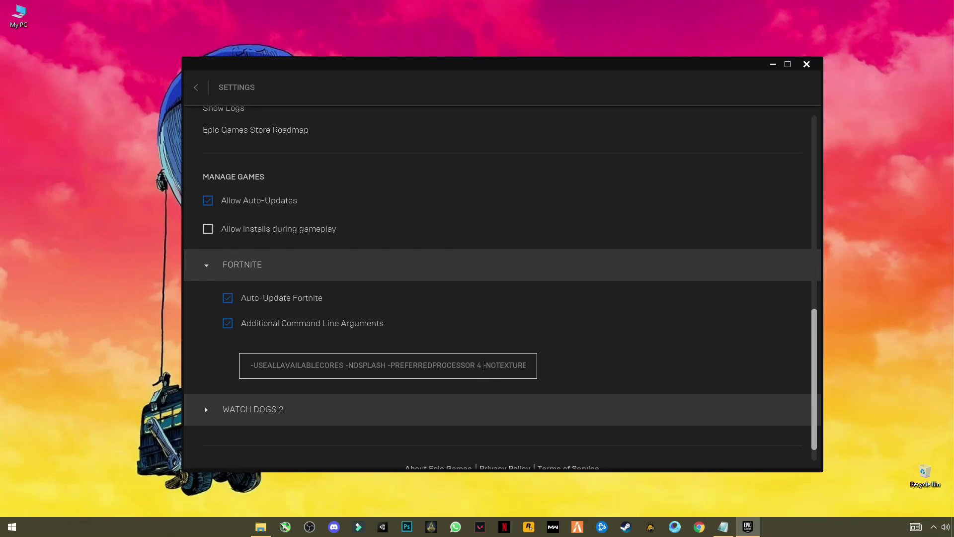
double_click(483, 367)
click(486, 366)
- Check Task Manager's CPU performance view showing the i5-3570 with 4 cores, then return to Epic settings
right_click(820, 528)
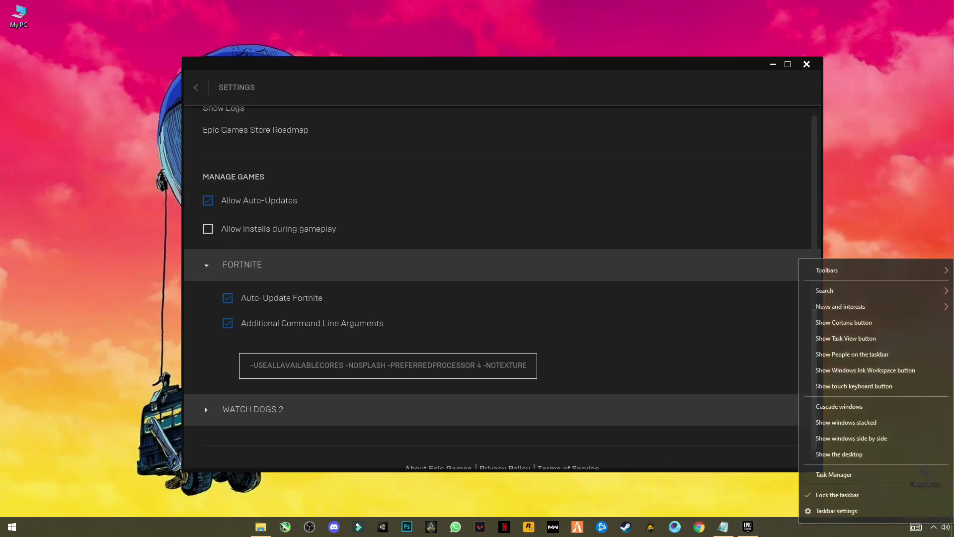
click(832, 477)
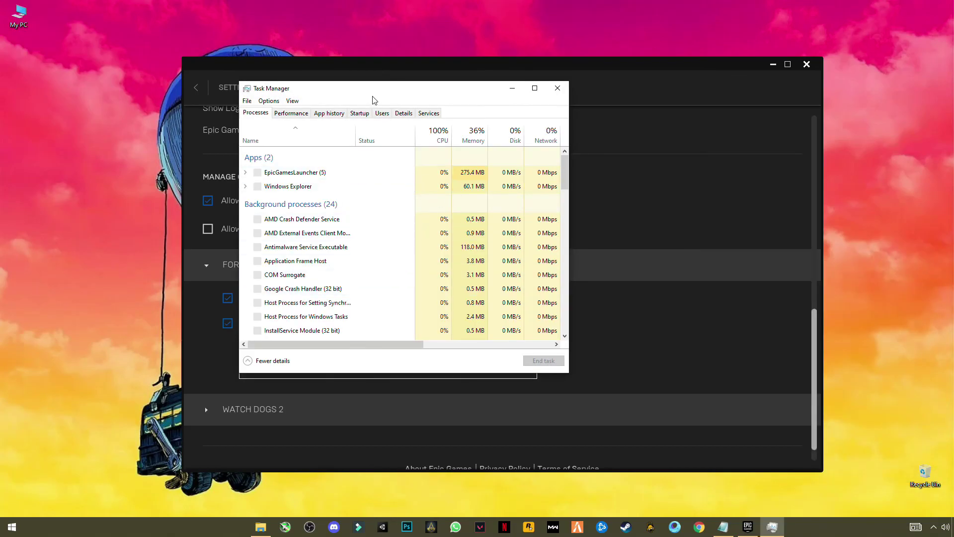
drag(373, 89, 677, 83)
click(655, 99)
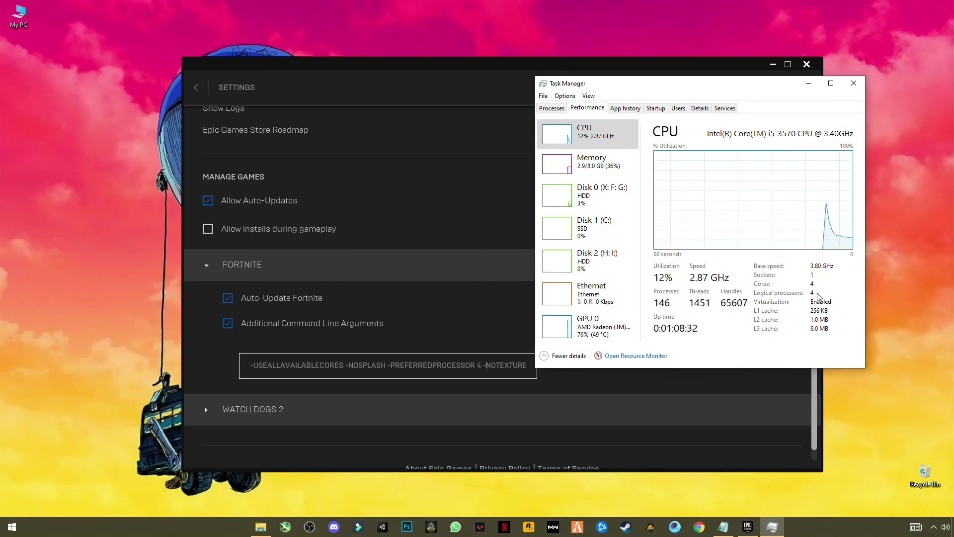
click(337, 366)
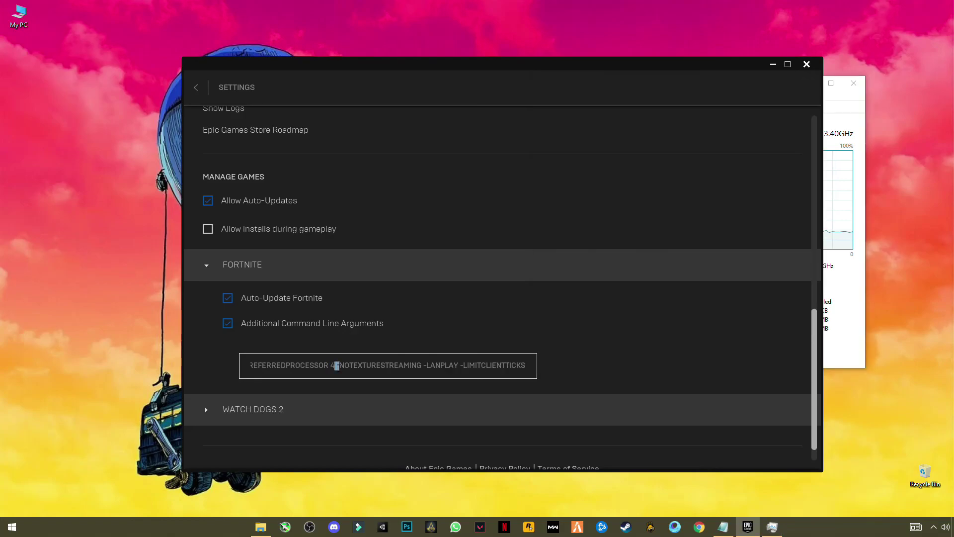